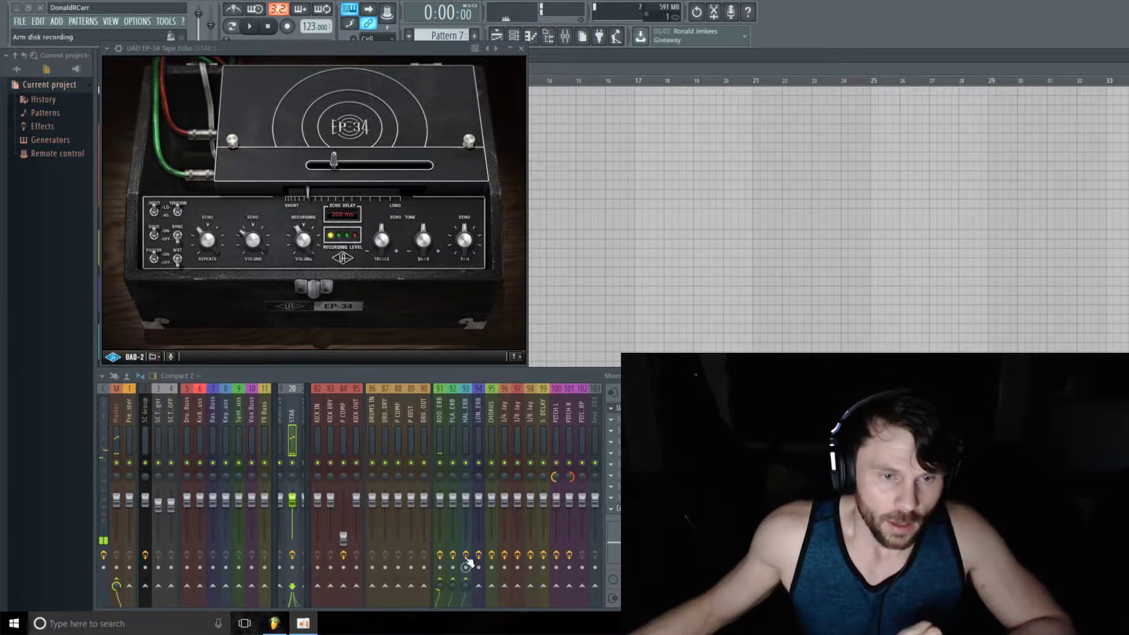
# Step: Reposition the mixer below the EP-34 Tape Echo, bring the plugin to the front and adjust its echo repeat and bass knobs
pyautogui.moveTo(545, 373); pyautogui.dragTo(567, 362)
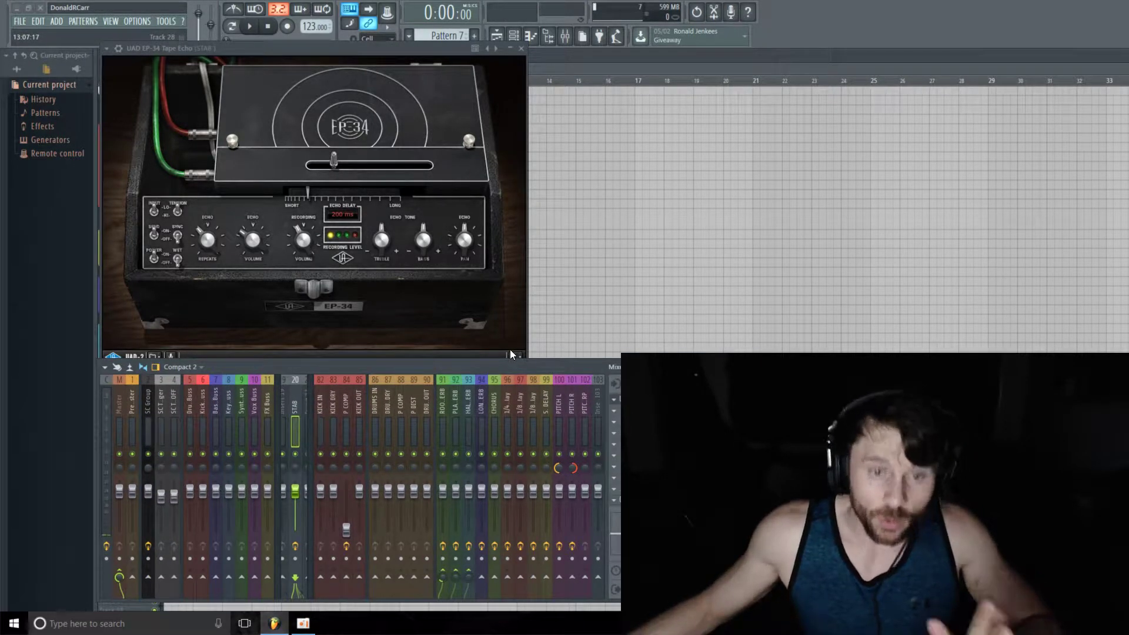
pyautogui.click(646, 400)
pyautogui.click(647, 400)
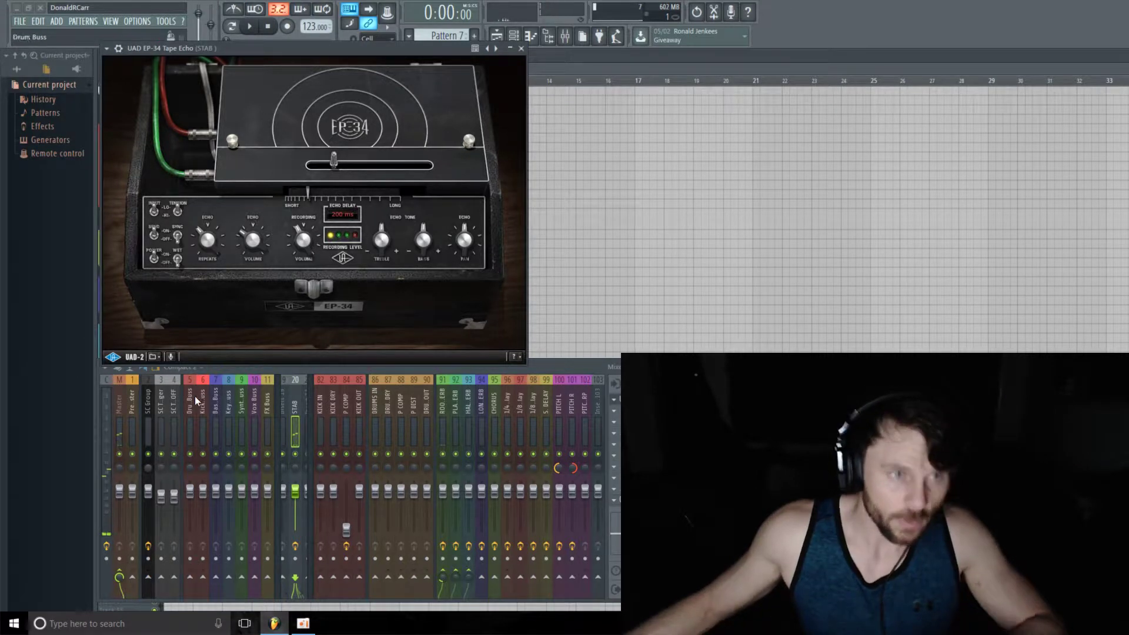
pyautogui.moveTo(206, 236); pyautogui.dragTo(203, 243)
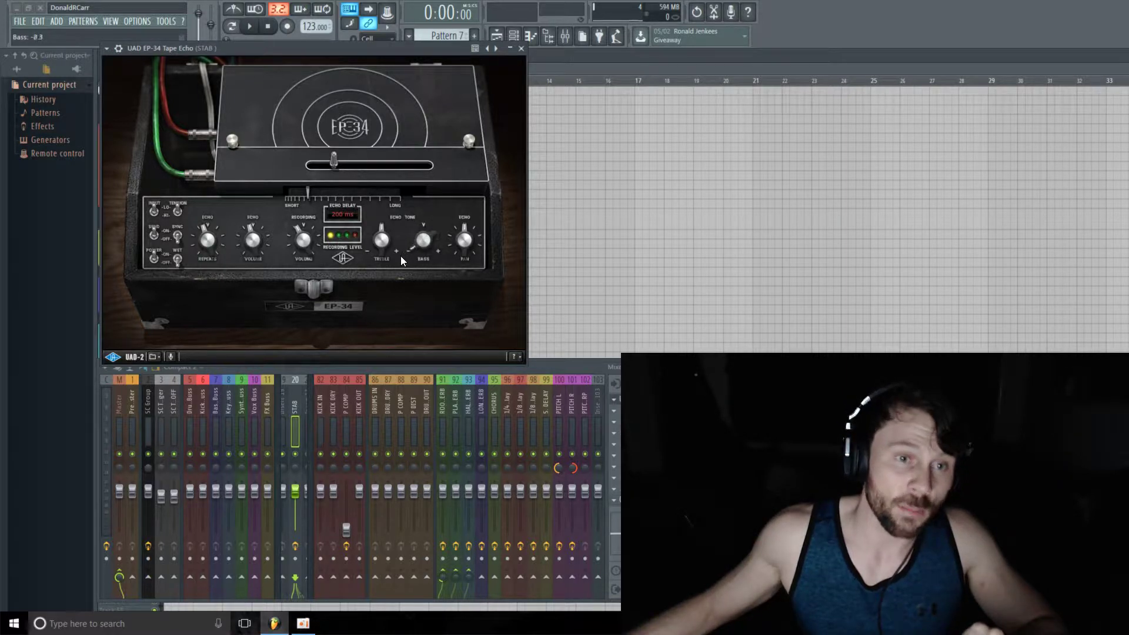
pyautogui.moveTo(401, 257); pyautogui.dragTo(405, 232)
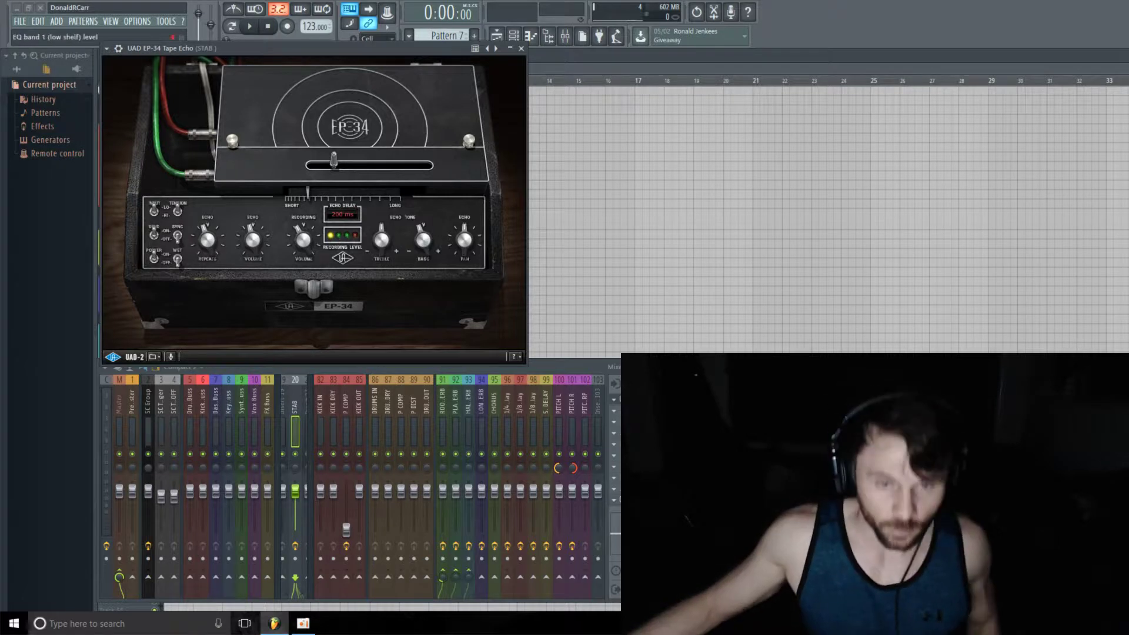
# Step: Add a Fruity Formula Controller to the STAB track and load its Min-Max values preset
pyautogui.click(615, 491)
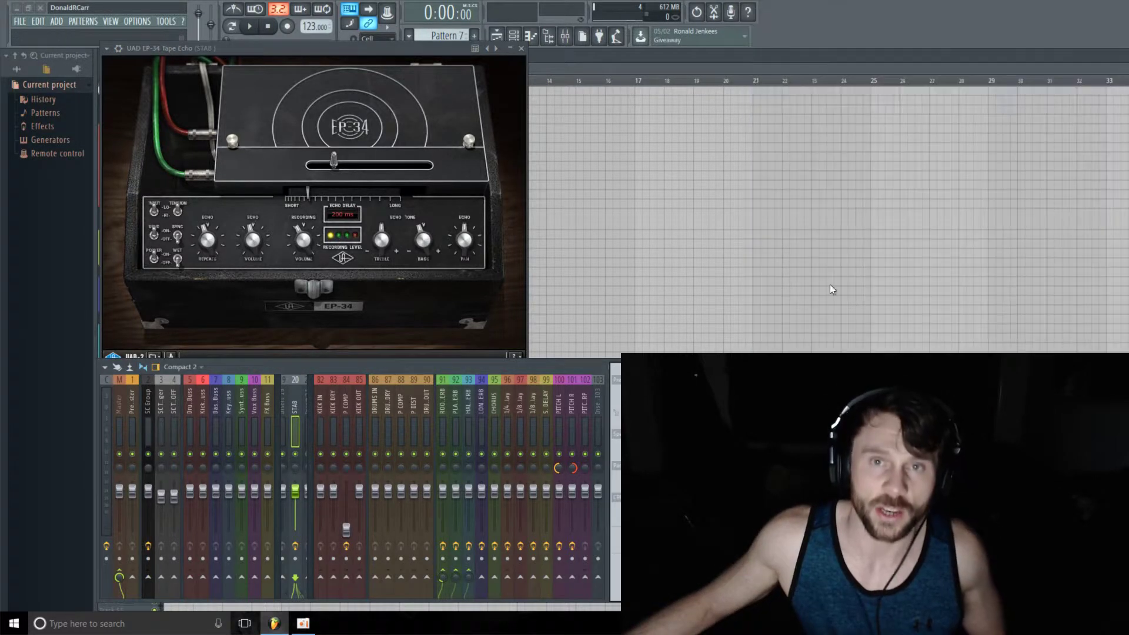
pyautogui.click(615, 370)
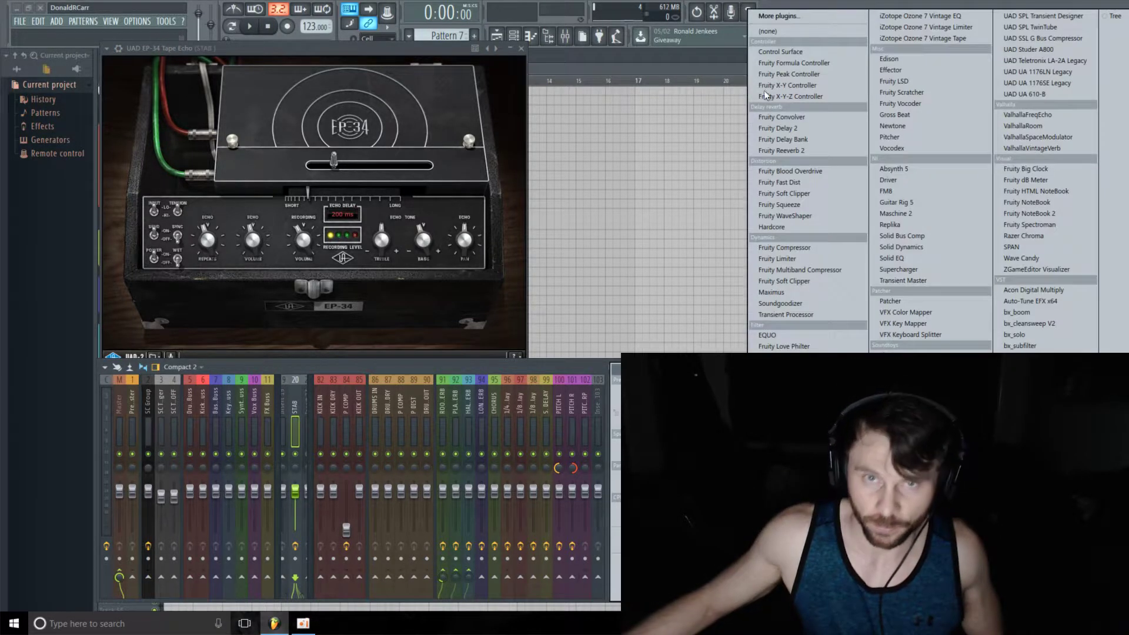
pyautogui.click(799, 65)
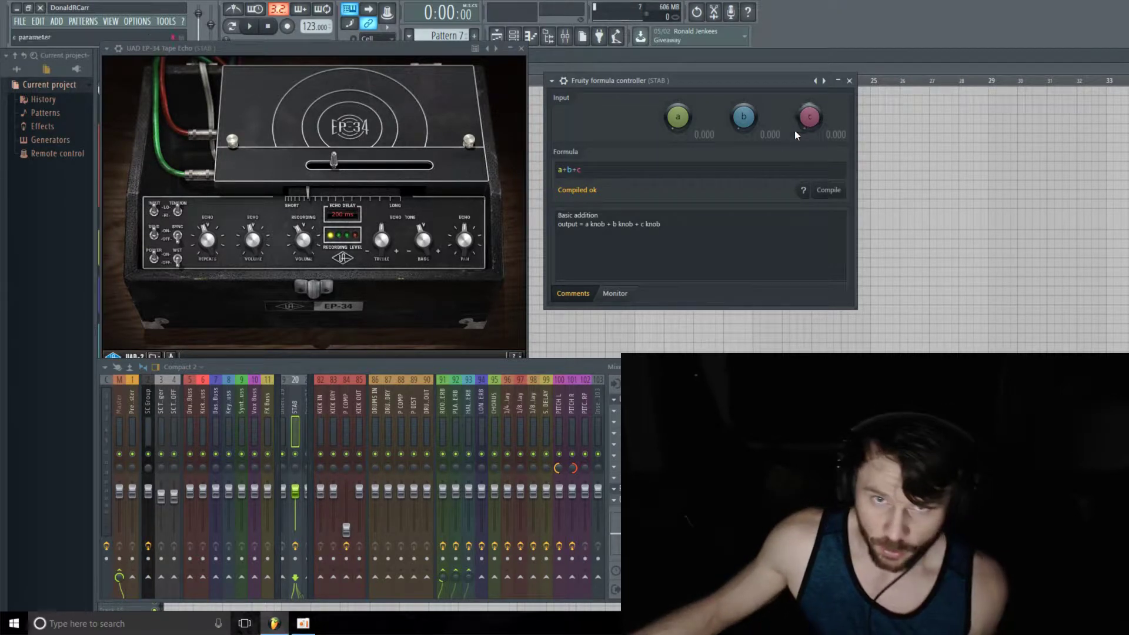
pyautogui.click(553, 81)
pyautogui.moveTo(563, 117)
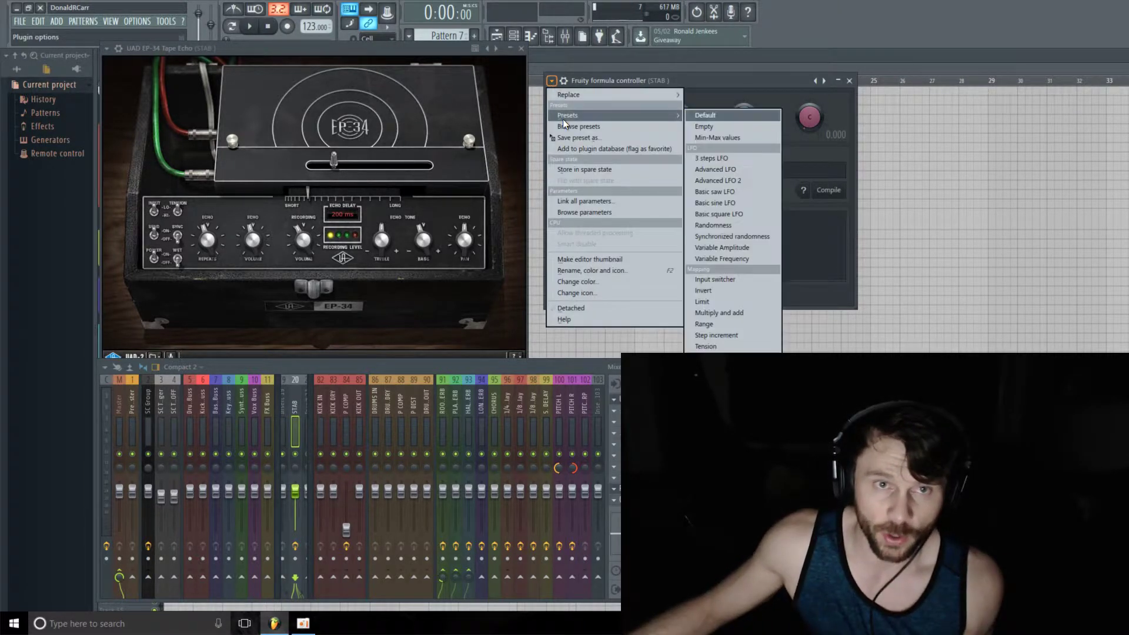
pyautogui.click(733, 137)
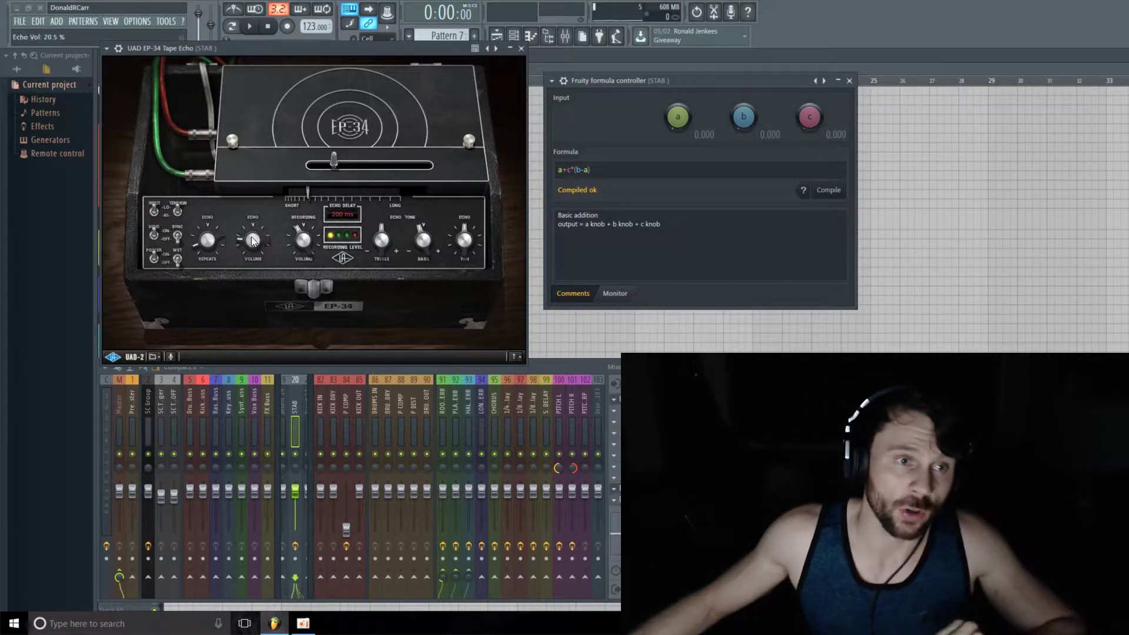
# Step: Link the Tape Echo's Repeats parameter to the internal controller Formula ctrl - Out
pyautogui.moveTo(207, 234); pyautogui.dragTo(207, 238)
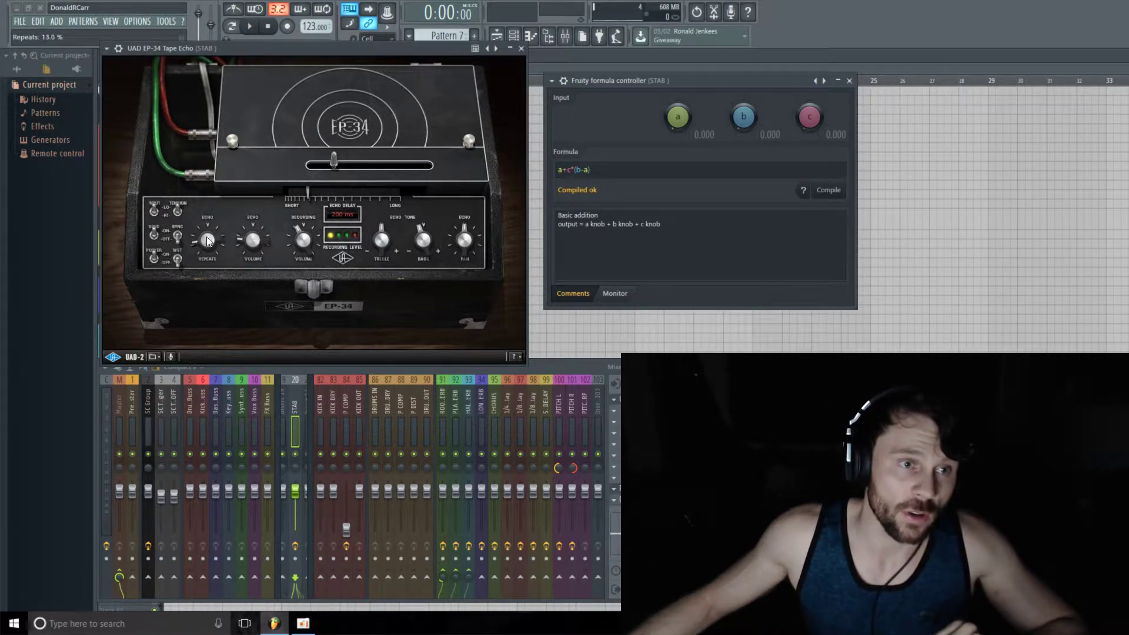
pyautogui.click(107, 49)
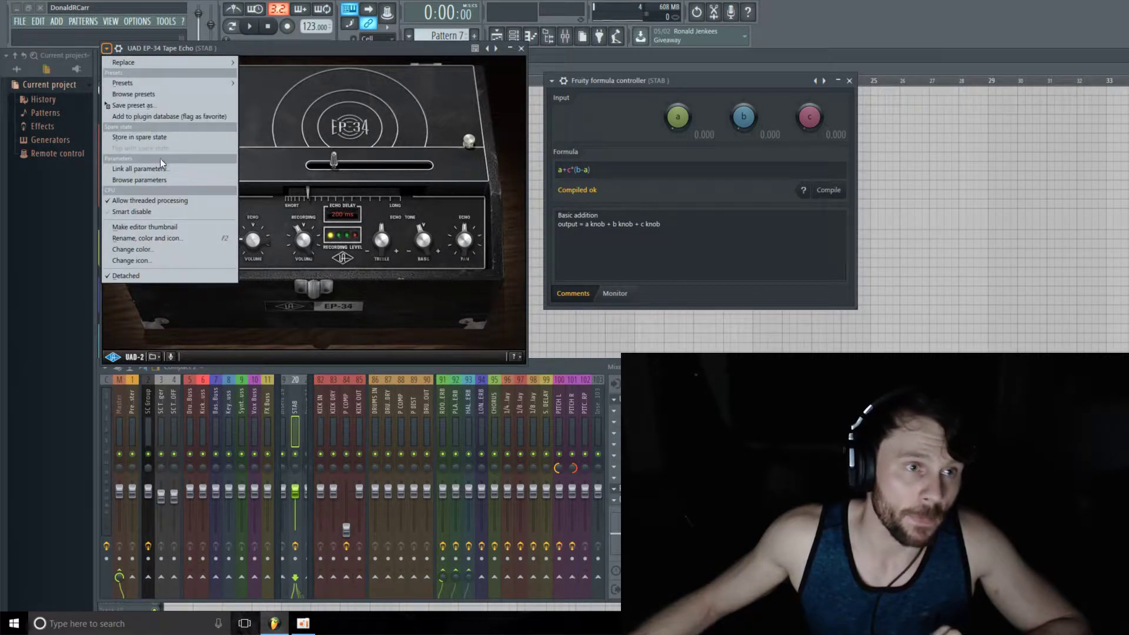
pyautogui.click(168, 179)
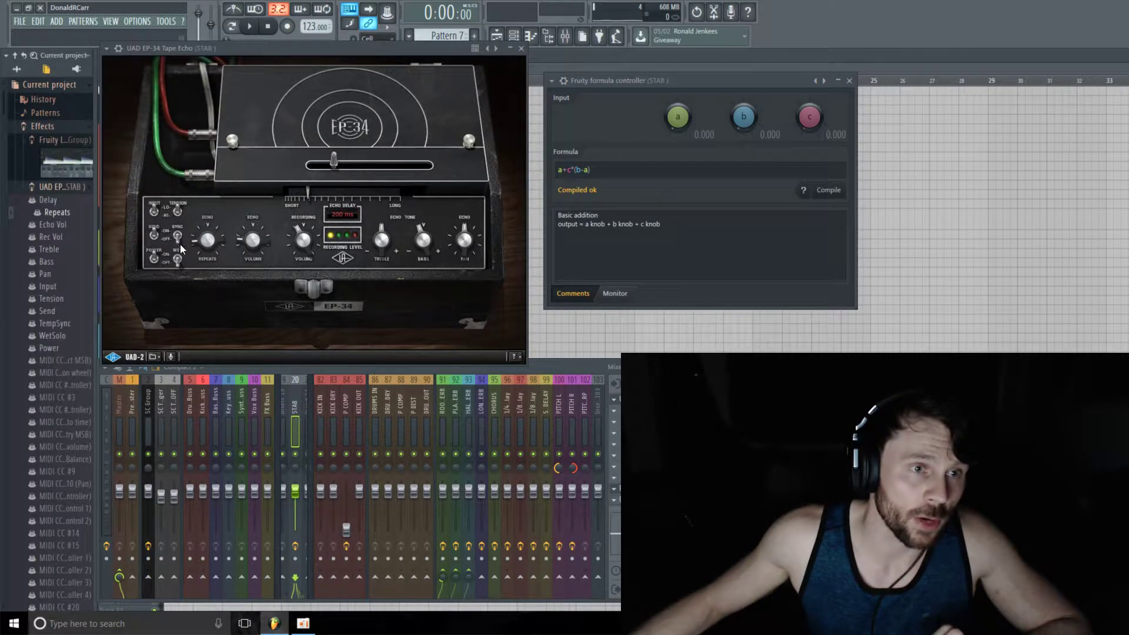
pyautogui.rightClick(67, 216)
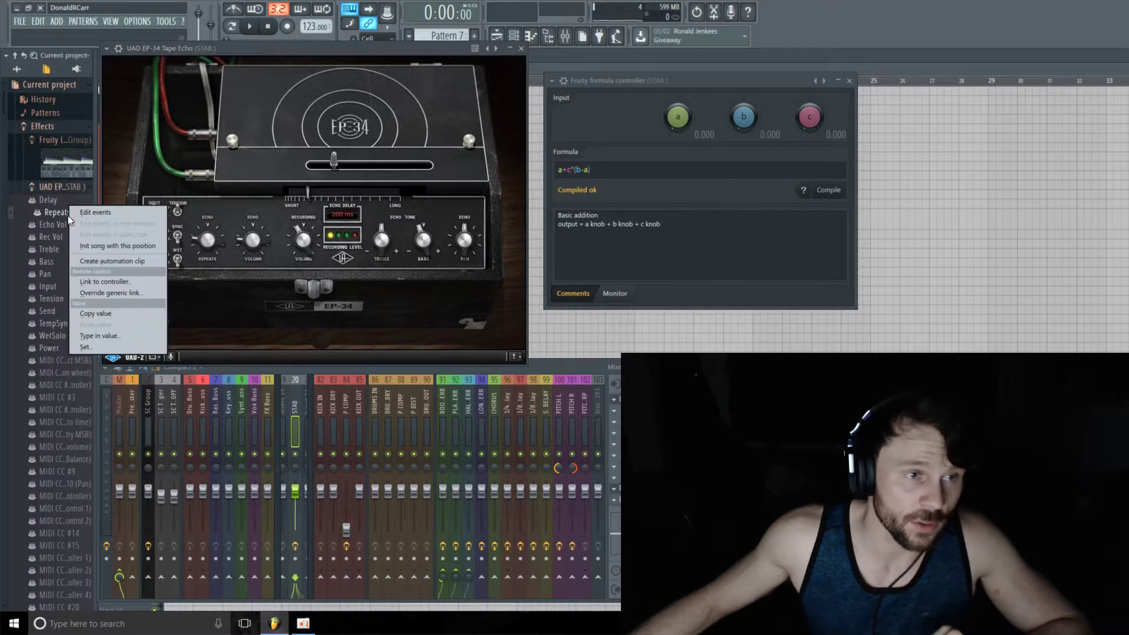
pyautogui.click(117, 282)
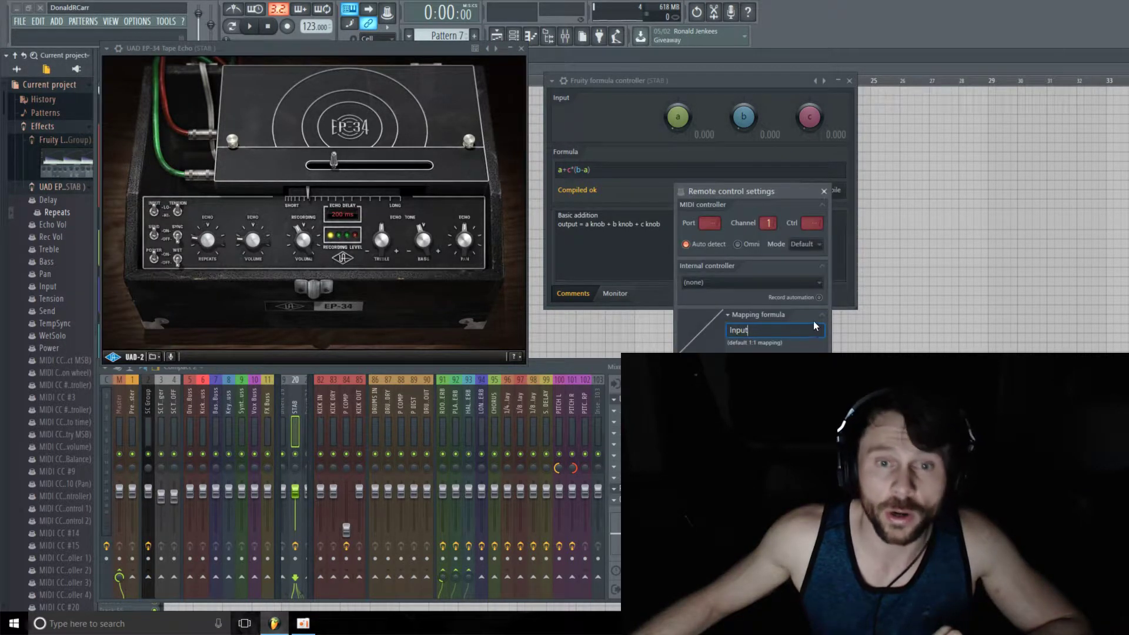
pyautogui.click(810, 280)
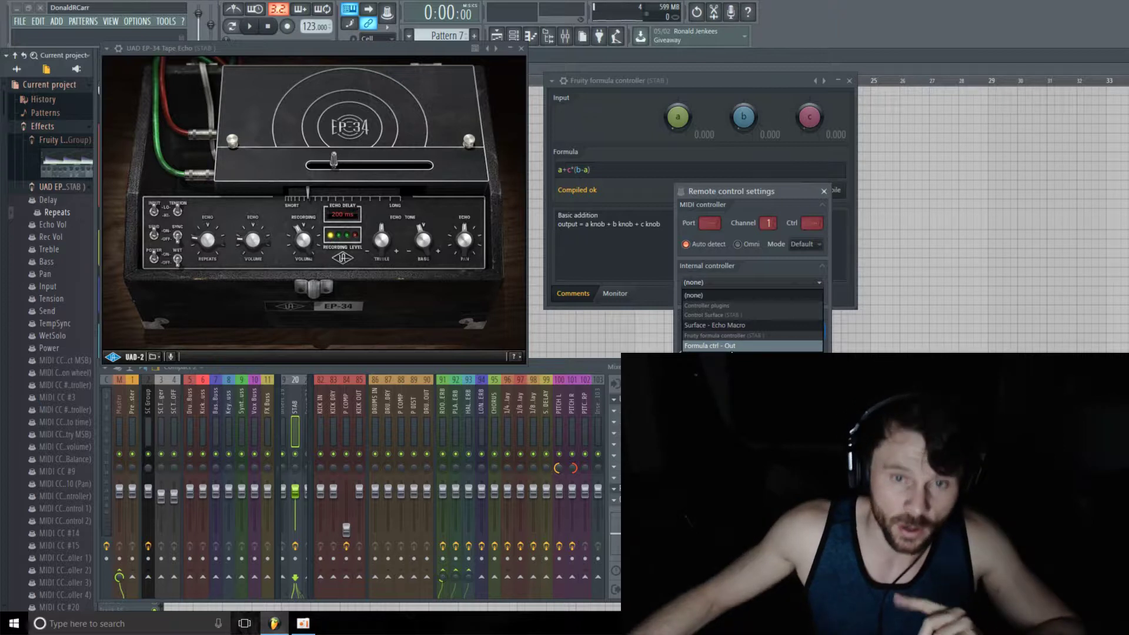
pyautogui.click(712, 346)
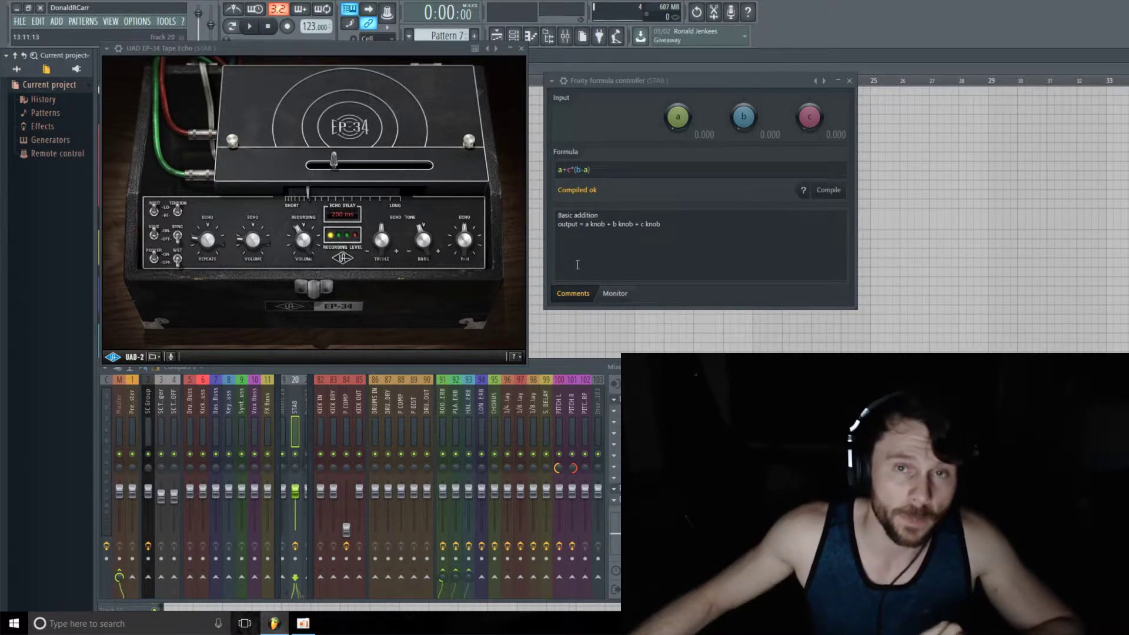
# Step: Link the Tape Echo's Echo Vol parameter to the internal controller Formula ctrl - Out with the default mapping
pyautogui.click(241, 239)
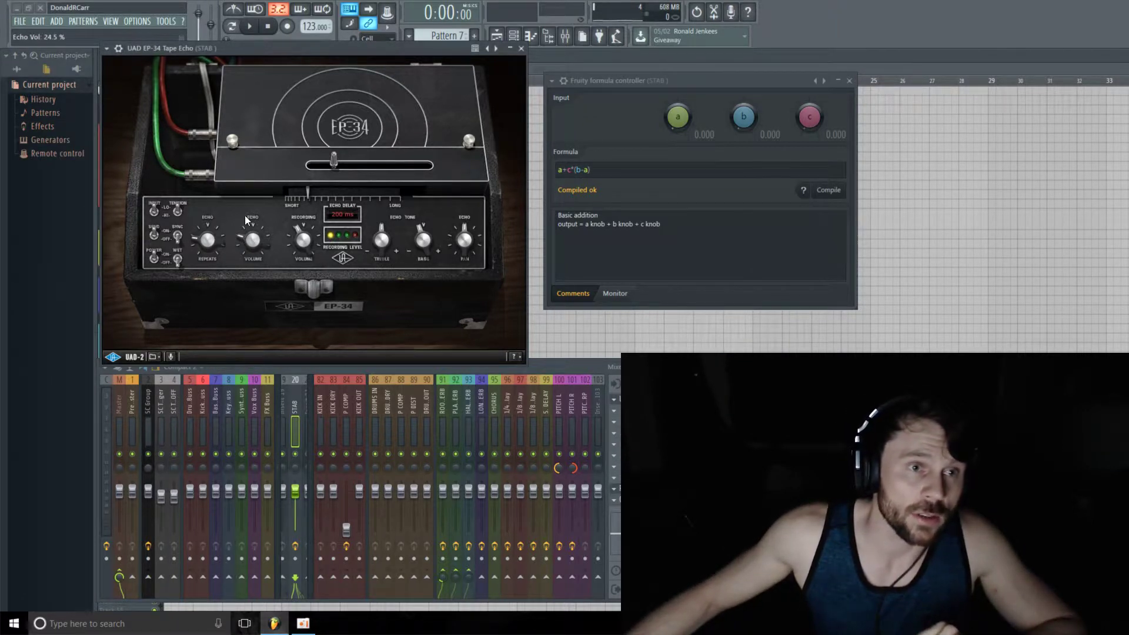
pyautogui.click(106, 48)
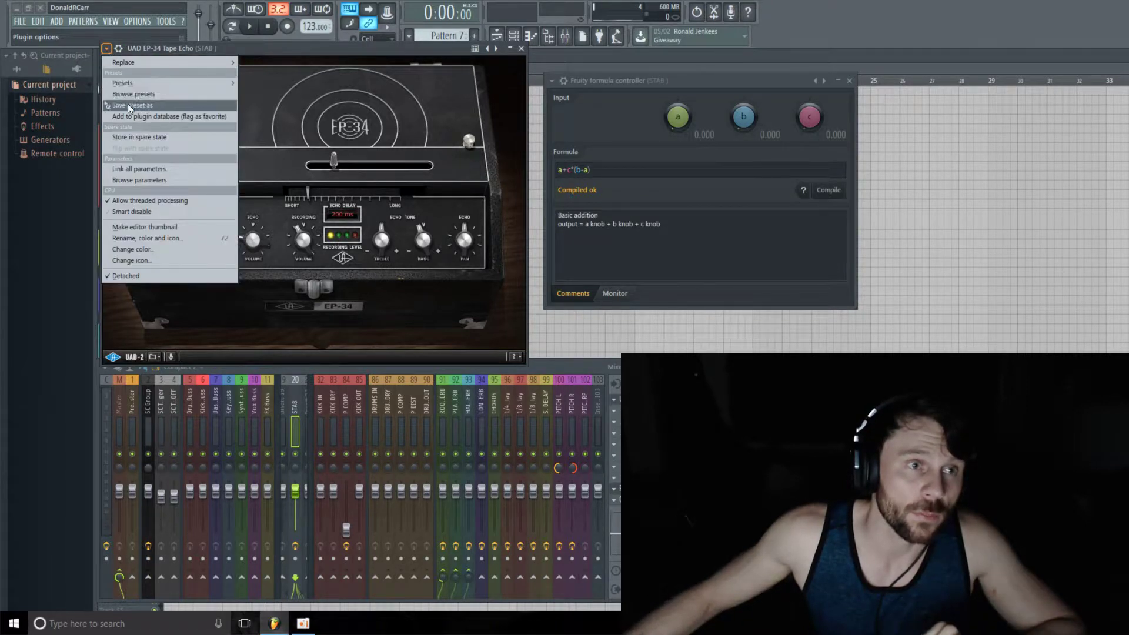
pyautogui.click(156, 180)
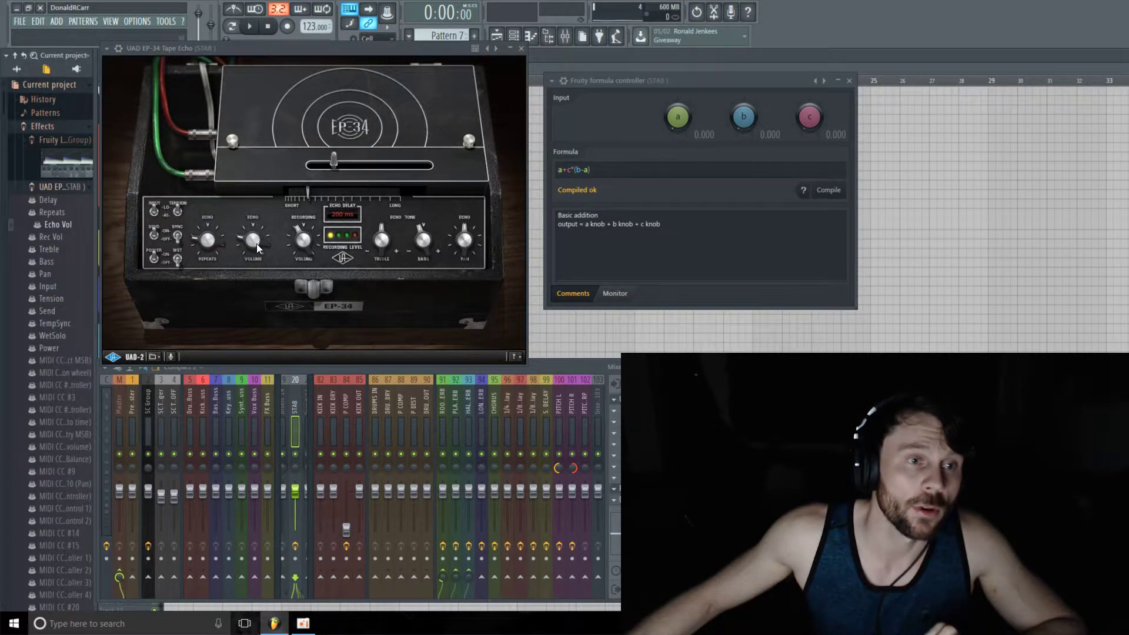
pyautogui.rightClick(62, 224)
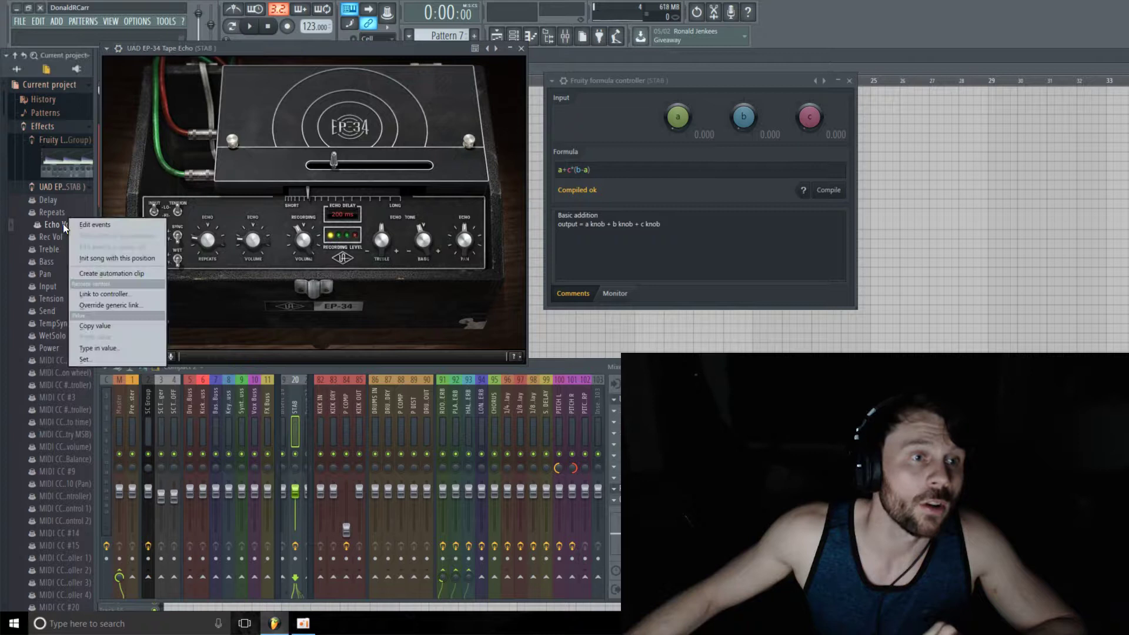
pyautogui.click(125, 294)
pyautogui.click(811, 283)
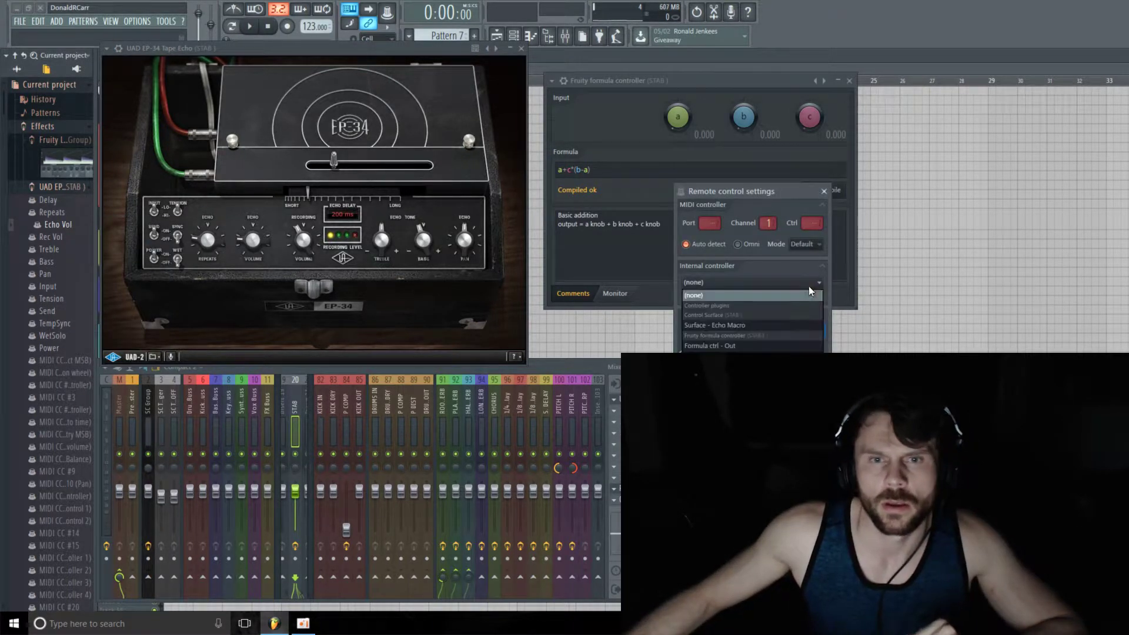
pyautogui.click(753, 345)
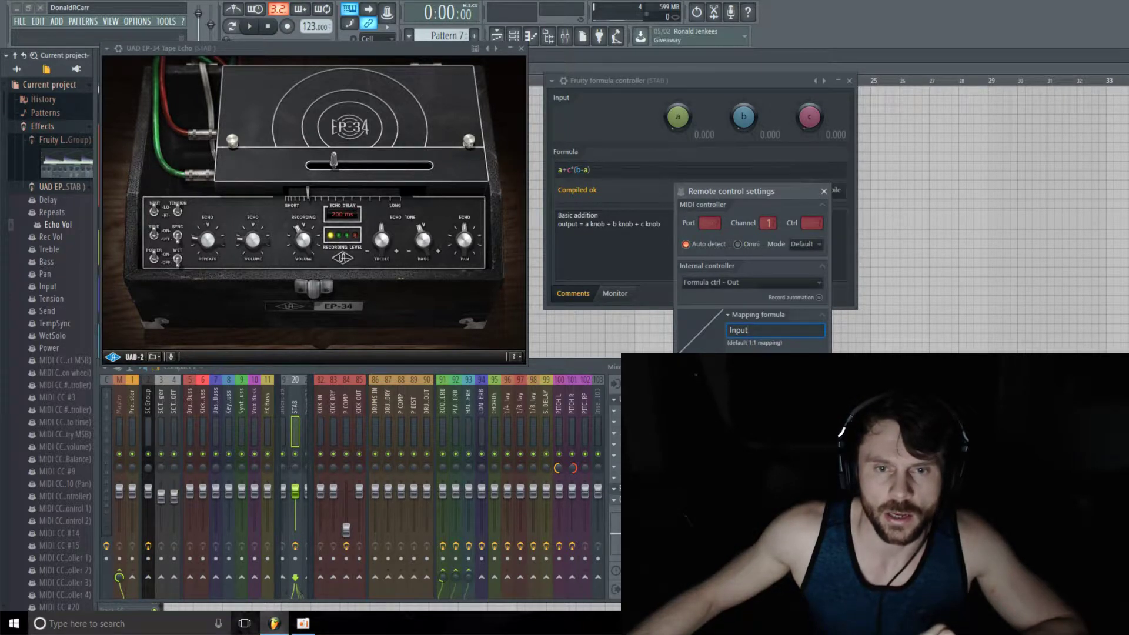
pyautogui.press('Return')
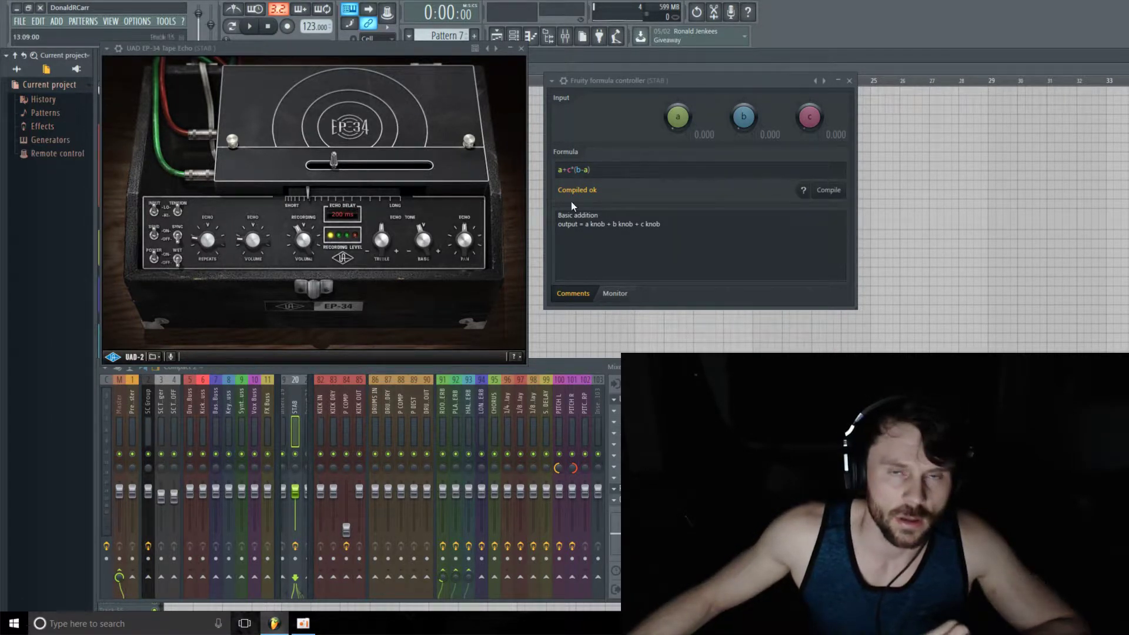
# Step: Set the formula controller's knobs to about 0.027 for a, 0.476 for b and 0.835 for c
pyautogui.moveTo(810, 118); pyautogui.dragTo(810, 70)
pyautogui.moveTo(743, 117)
pyautogui.mouseDown()
pyautogui.moveTo(743, 89)
pyautogui.moveTo(743, 116)
pyautogui.moveTo(743, 100)
pyautogui.mouseUp()
pyautogui.moveTo(678, 116); pyautogui.dragTo(672, 116)
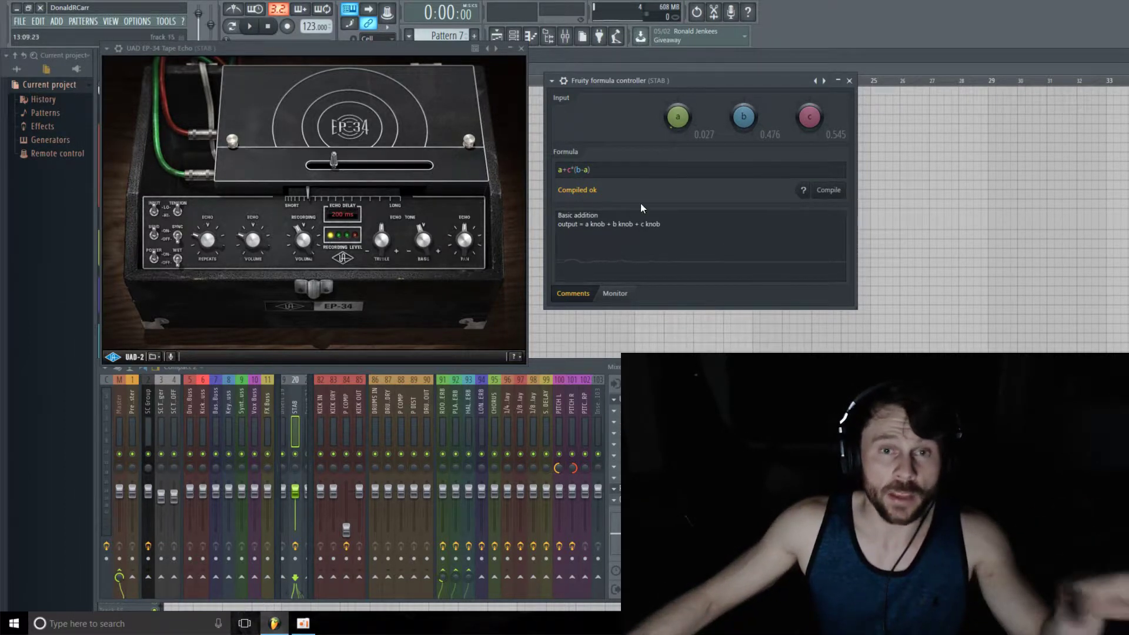
pyautogui.moveTo(808, 118); pyautogui.dragTo(728, 111)
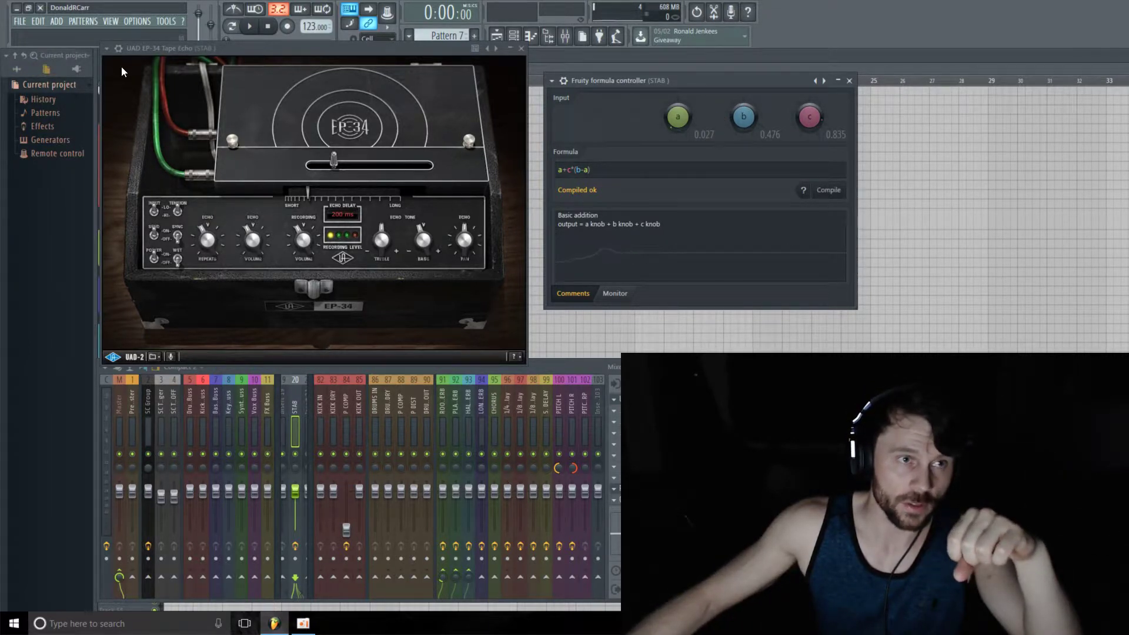
# Step: Assign Formula ctrl - Out as the internal controller for the Tape Echo's Bass parameter
pyautogui.click(106, 49)
pyautogui.click(163, 181)
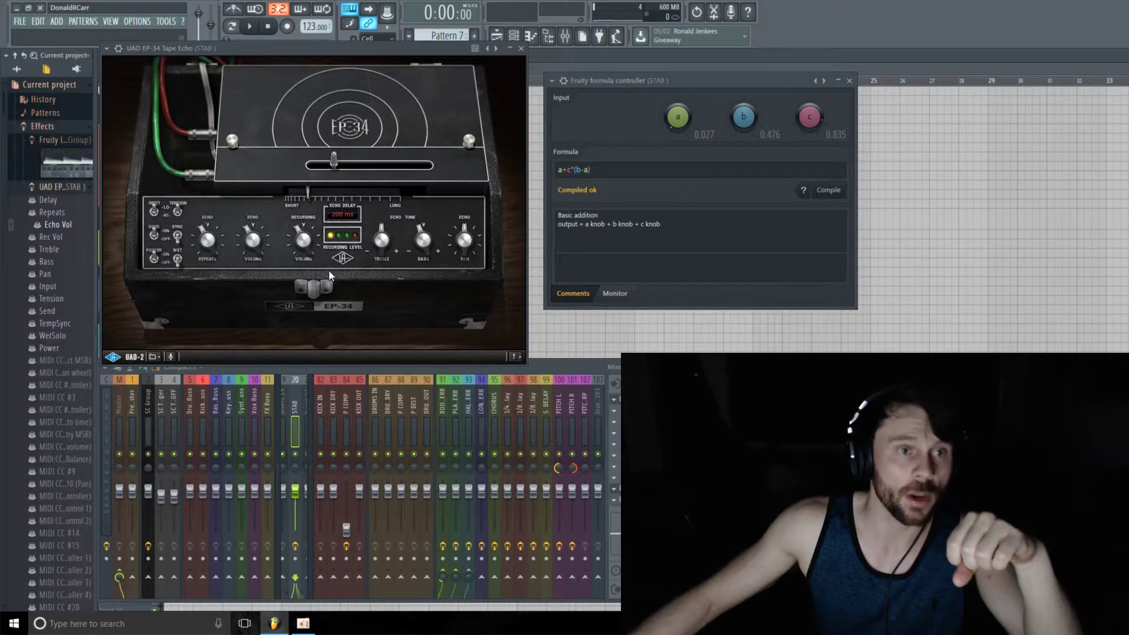
pyautogui.click(435, 241)
pyautogui.rightClick(53, 261)
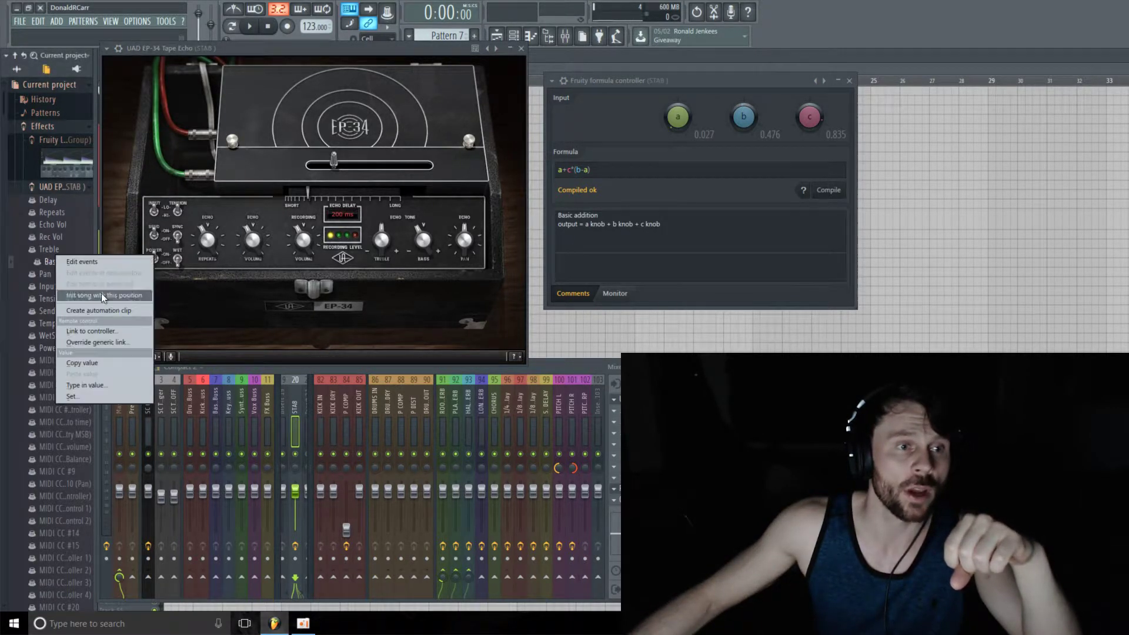
pyautogui.click(115, 331)
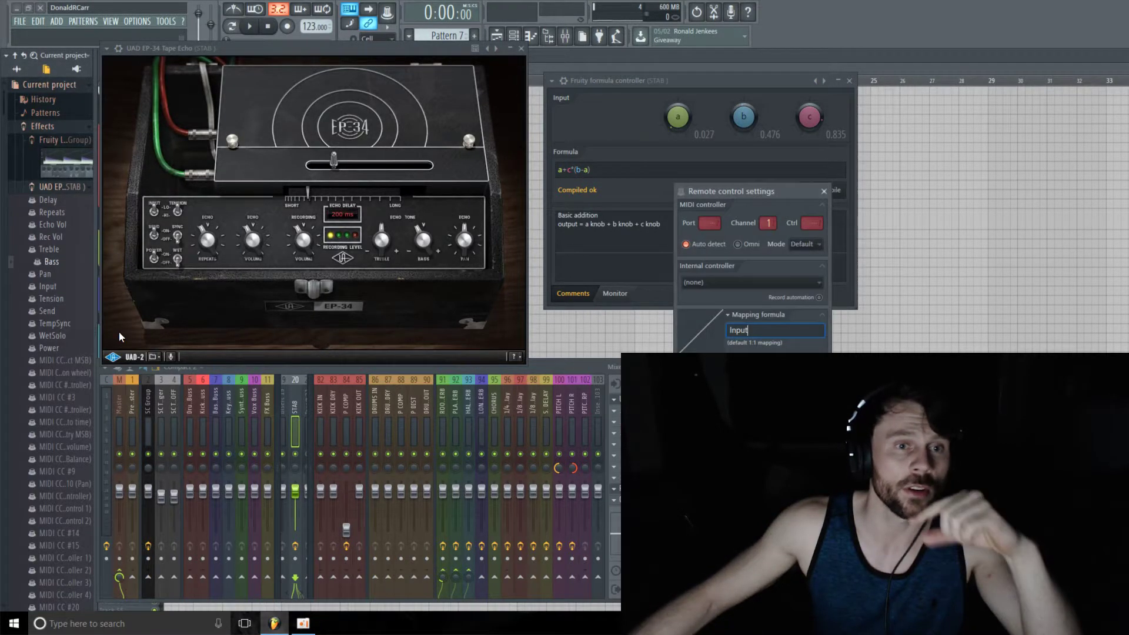
pyautogui.click(817, 283)
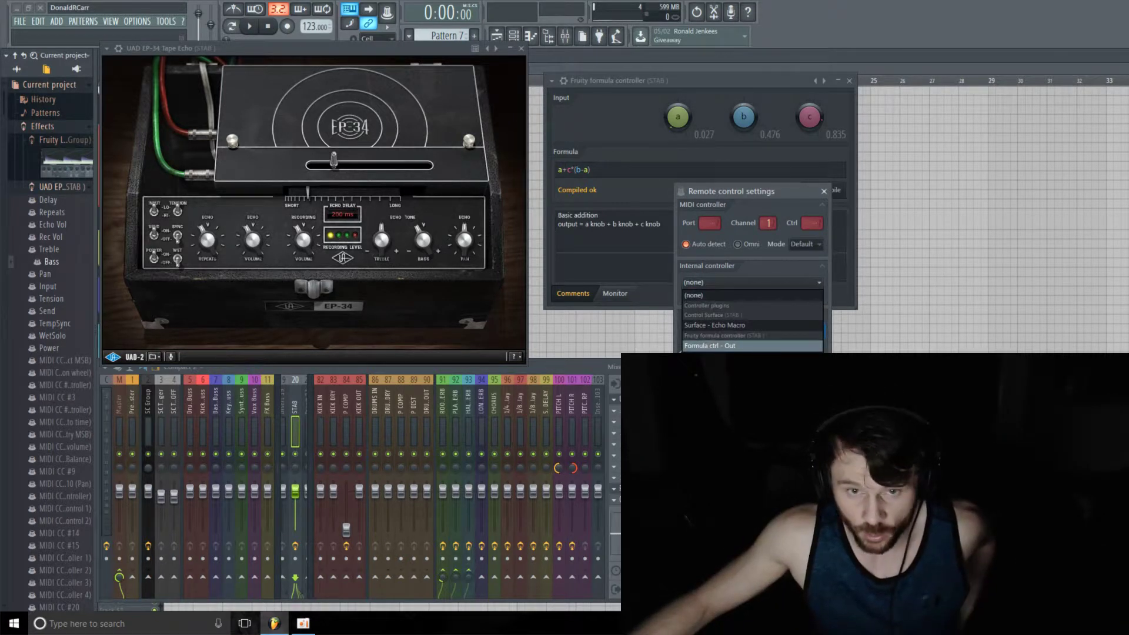
pyautogui.click(735, 347)
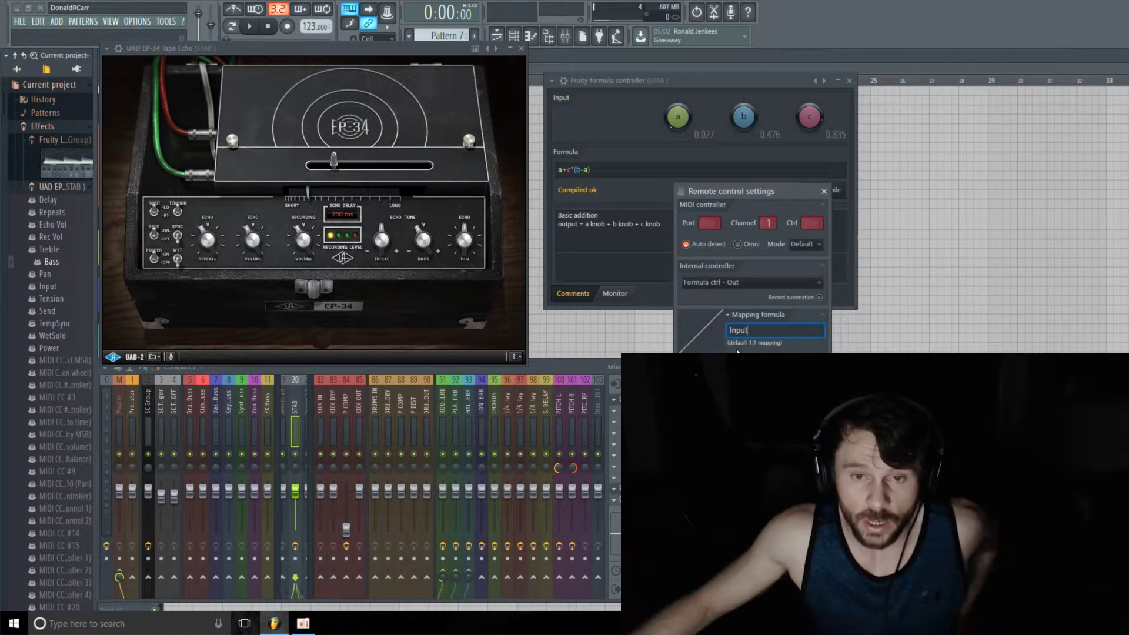
# Step: Apply the inverted mapping formula 0.5-Input to the Bass link, accept it, and turn the controller's c knob to about 0.654
pyautogui.click(730, 323)
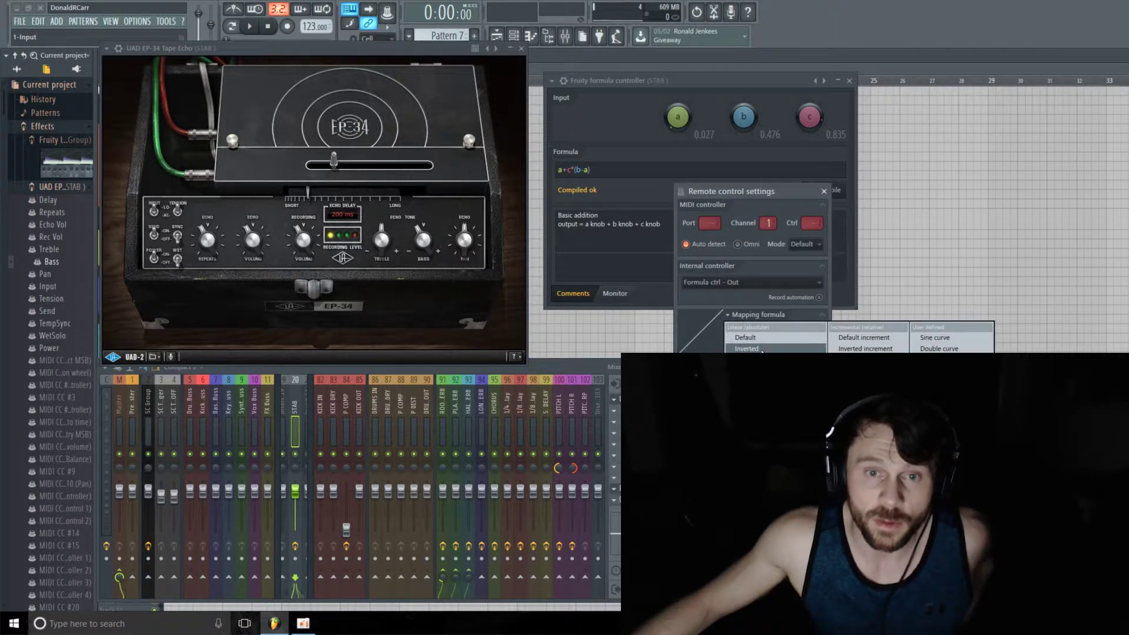
pyautogui.click(762, 349)
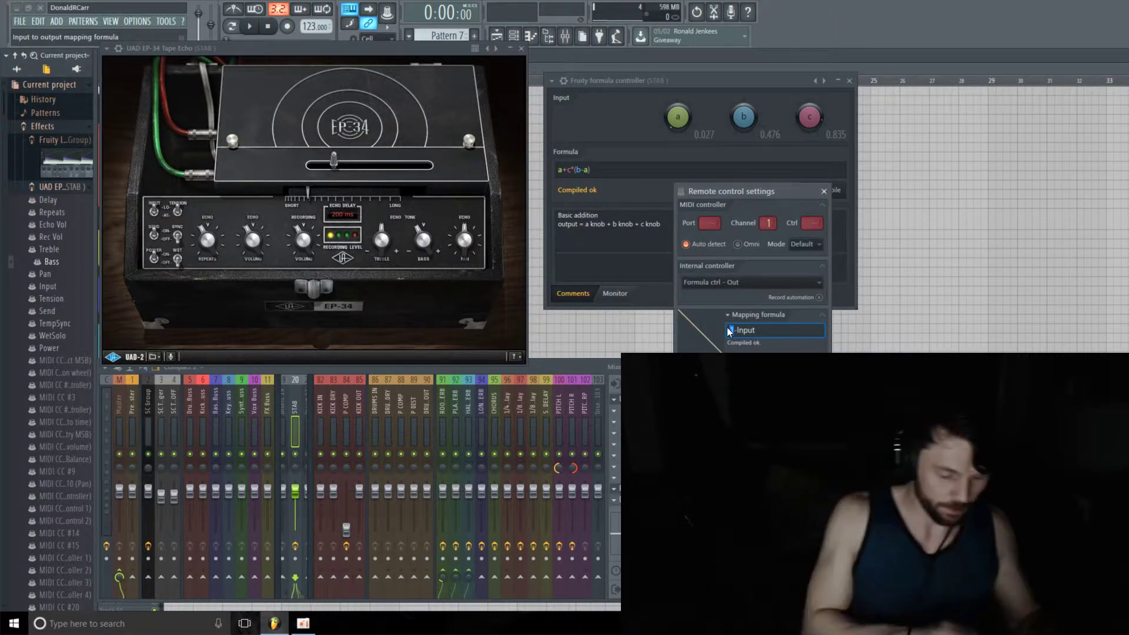
pyautogui.write('0.5')
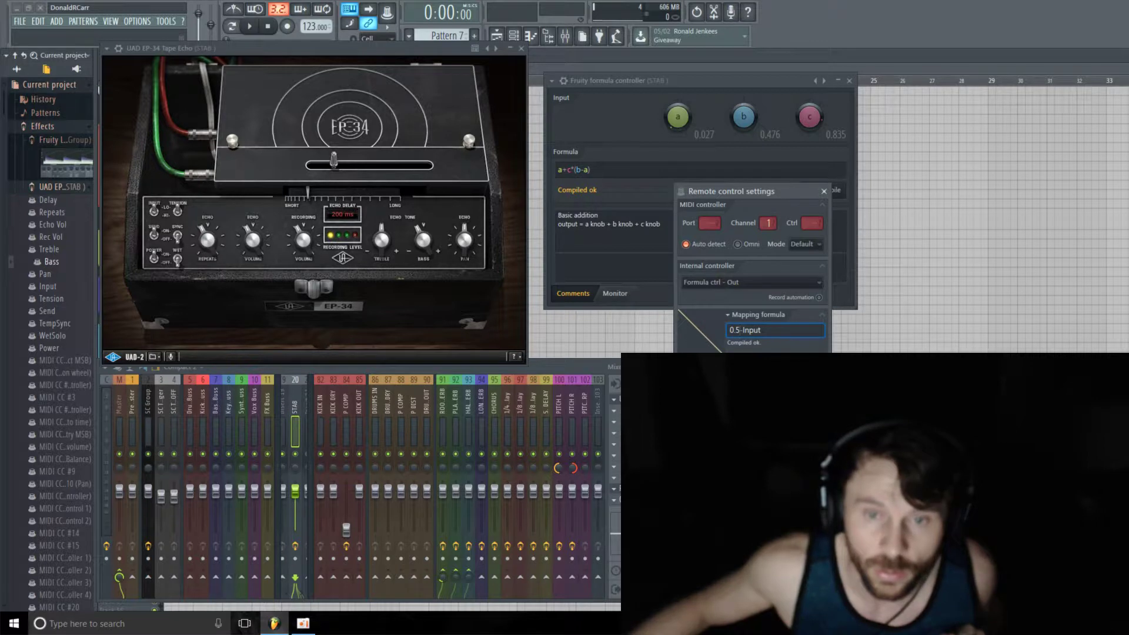
pyautogui.press('Return')
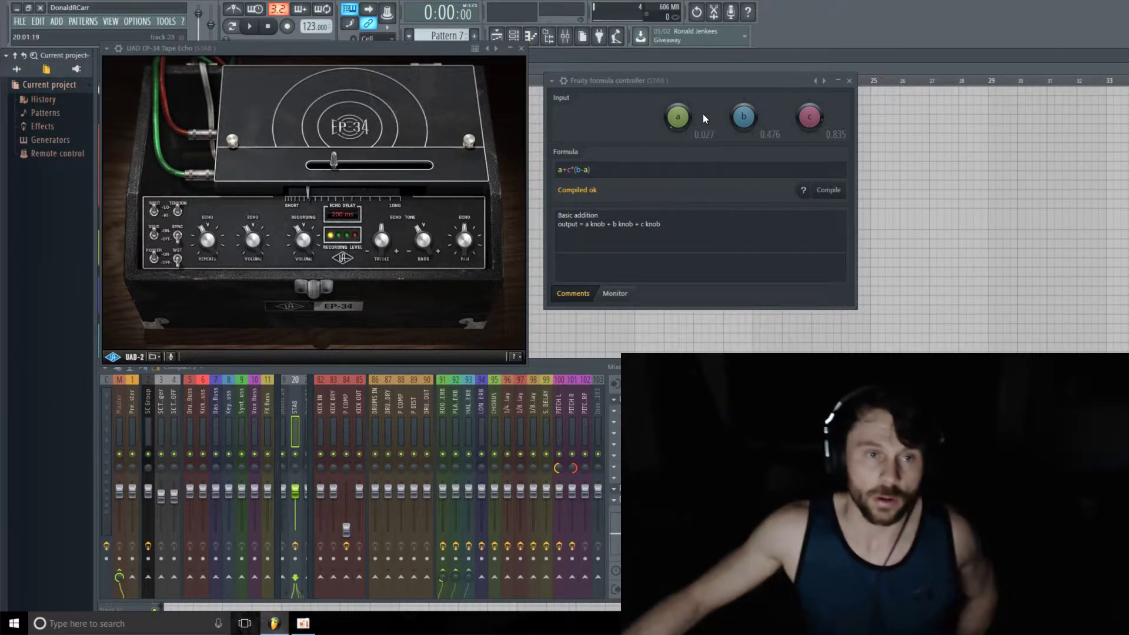
pyautogui.moveTo(811, 121)
pyautogui.mouseDown()
pyautogui.moveTo(810, 206)
pyautogui.moveTo(812, 141)
pyautogui.mouseUp()
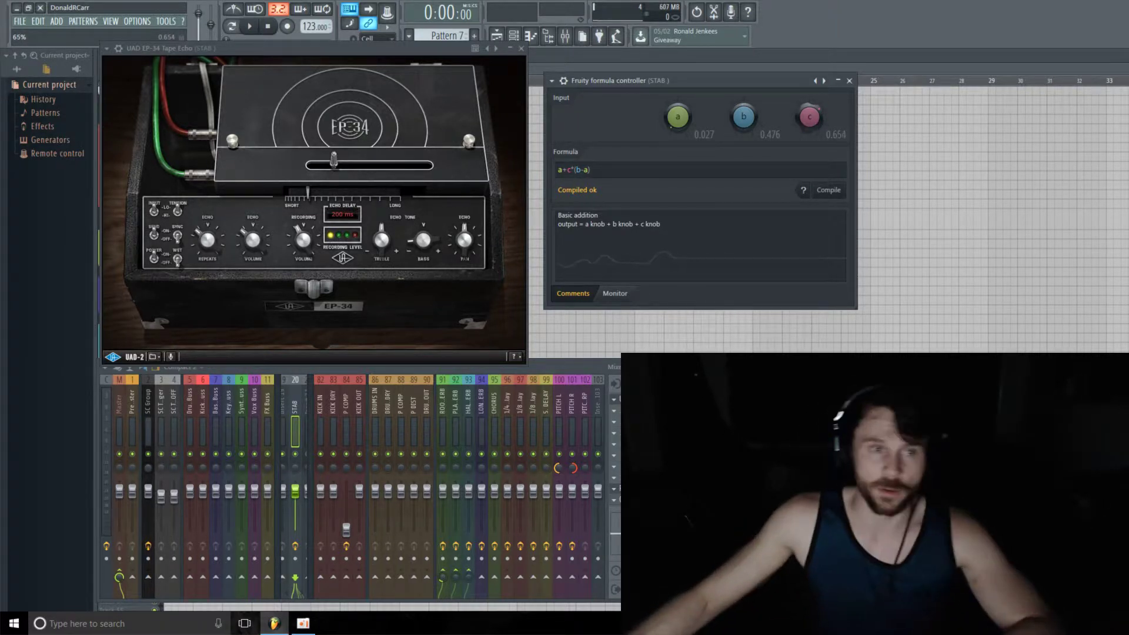
# Step: Set the formula controller's limits to about 0.040 for a and 0.410 for b, sweeping c between 0 and 1 and leaving it at 0
pyautogui.moveTo(814, 118); pyautogui.dragTo(814, 100)
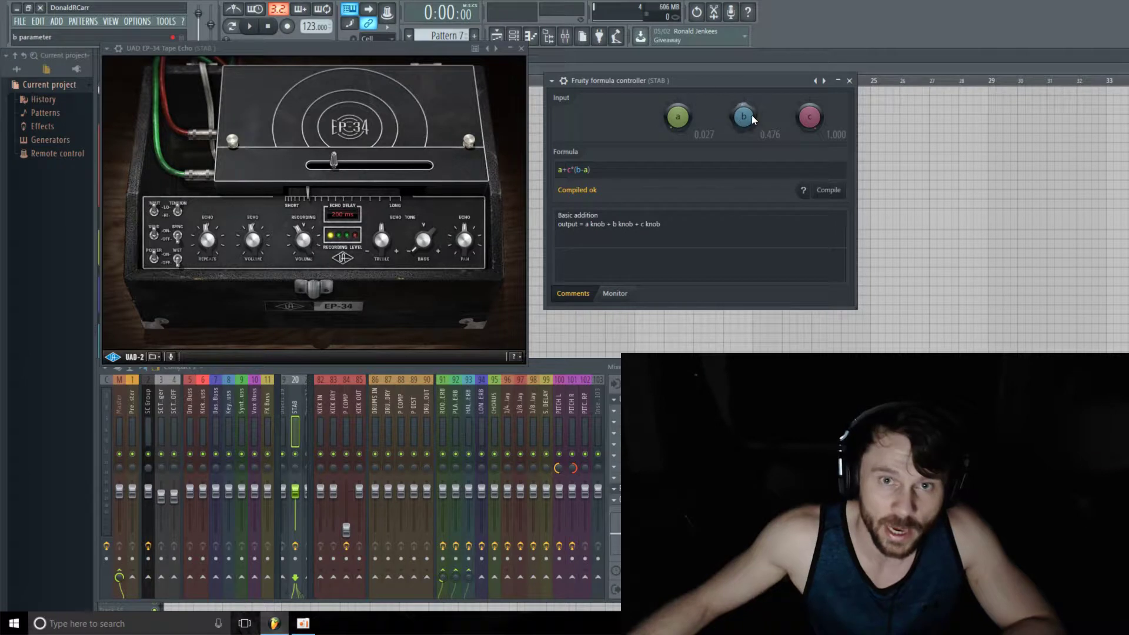
pyautogui.moveTo(676, 123); pyautogui.dragTo(744, 123)
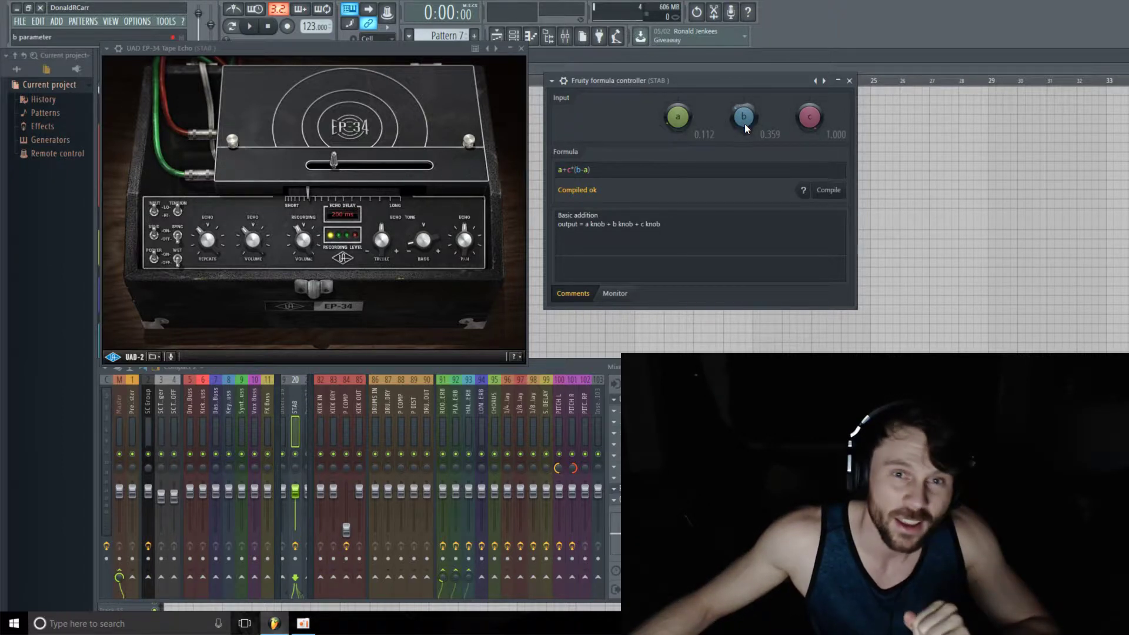
pyautogui.moveTo(743, 120); pyautogui.dragTo(677, 119)
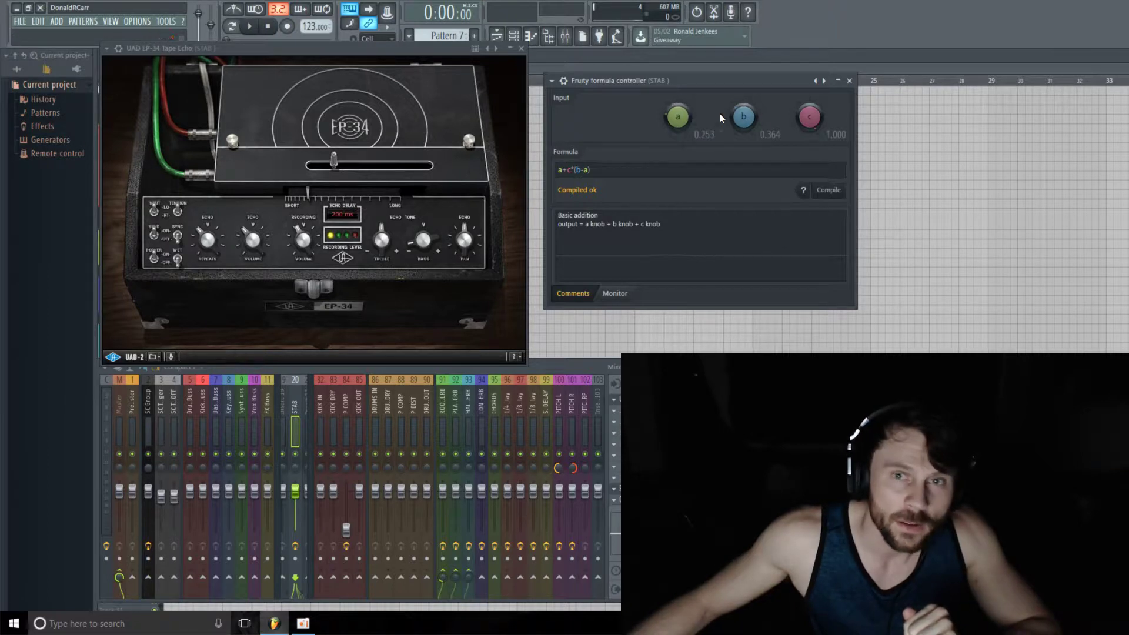
pyautogui.moveTo(809, 117); pyautogui.dragTo(809, 176)
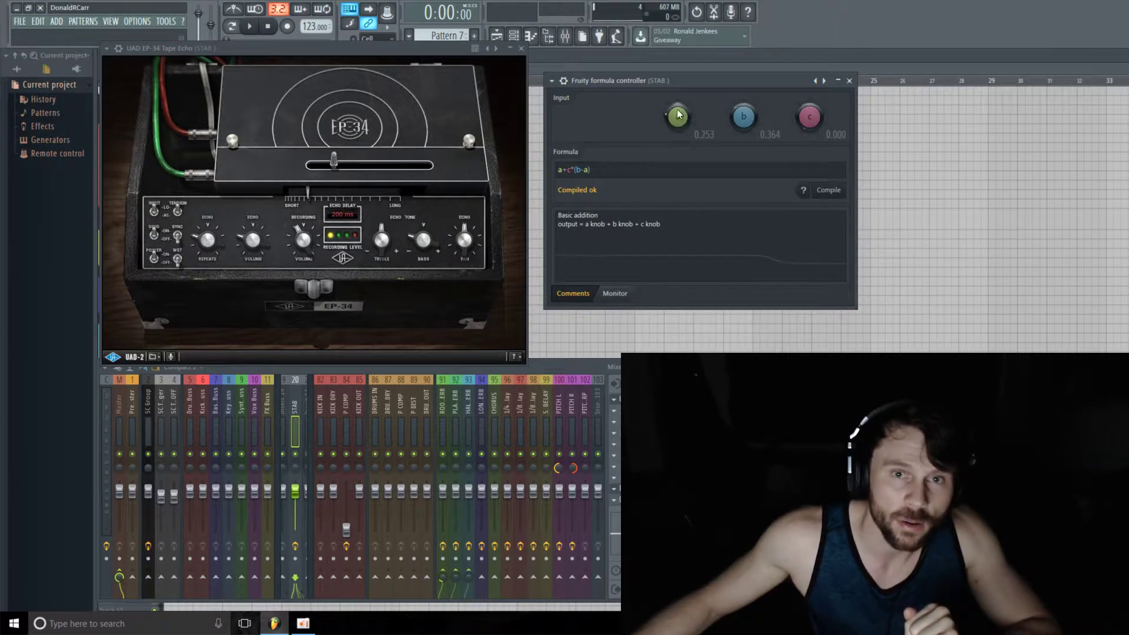
pyautogui.moveTo(677, 116); pyautogui.dragTo(678, 122)
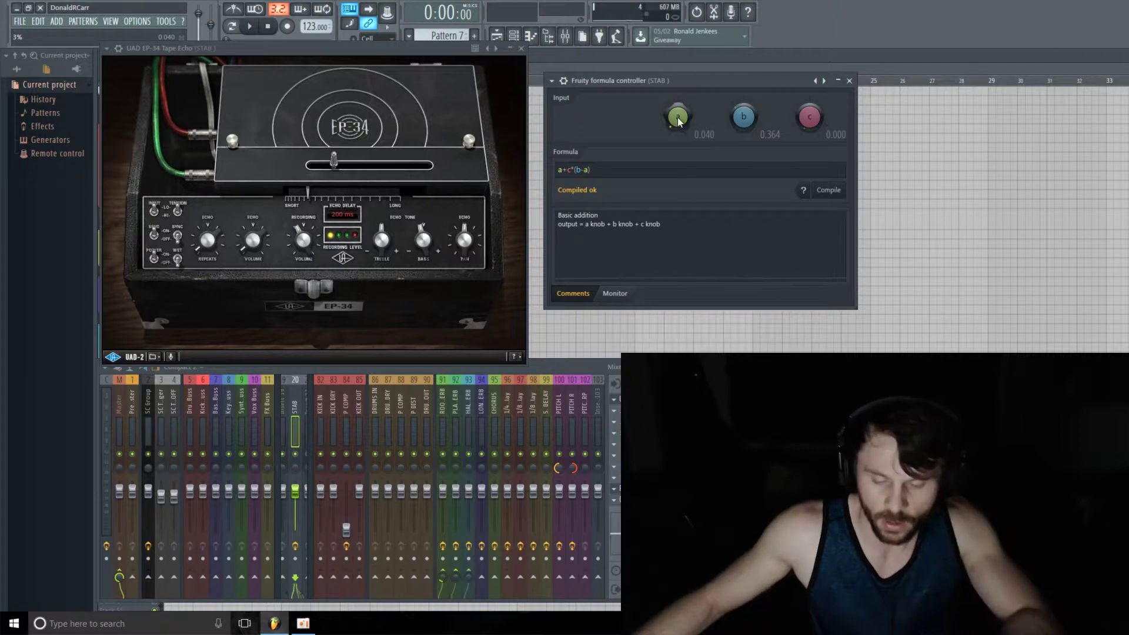
pyautogui.moveTo(810, 117); pyautogui.dragTo(810, 59)
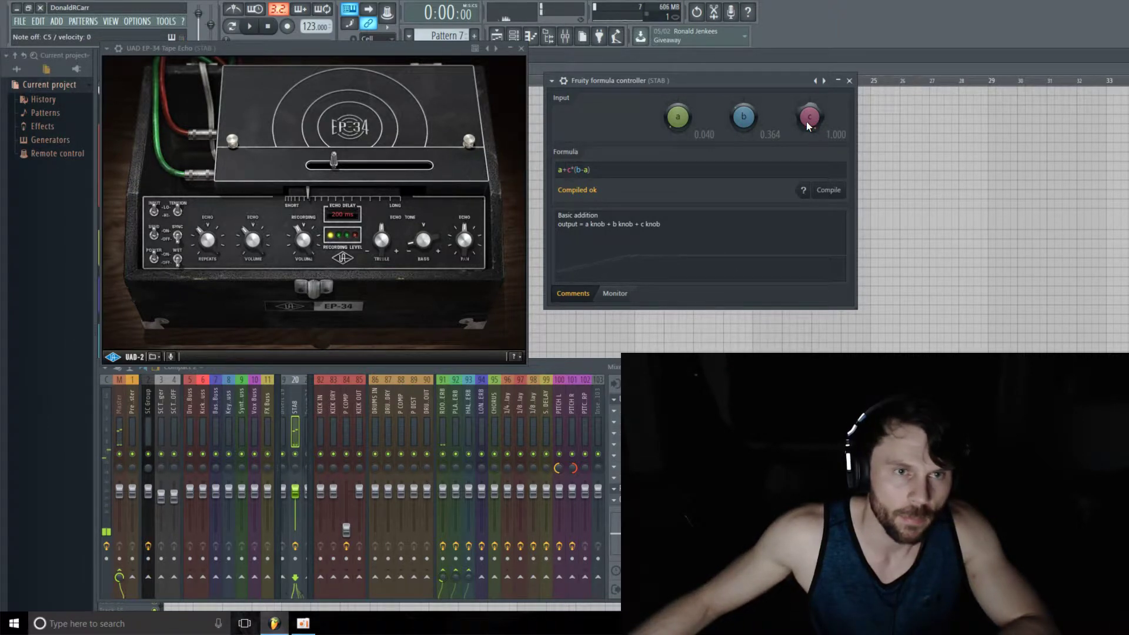
pyautogui.moveTo(744, 116); pyautogui.dragTo(809, 158)
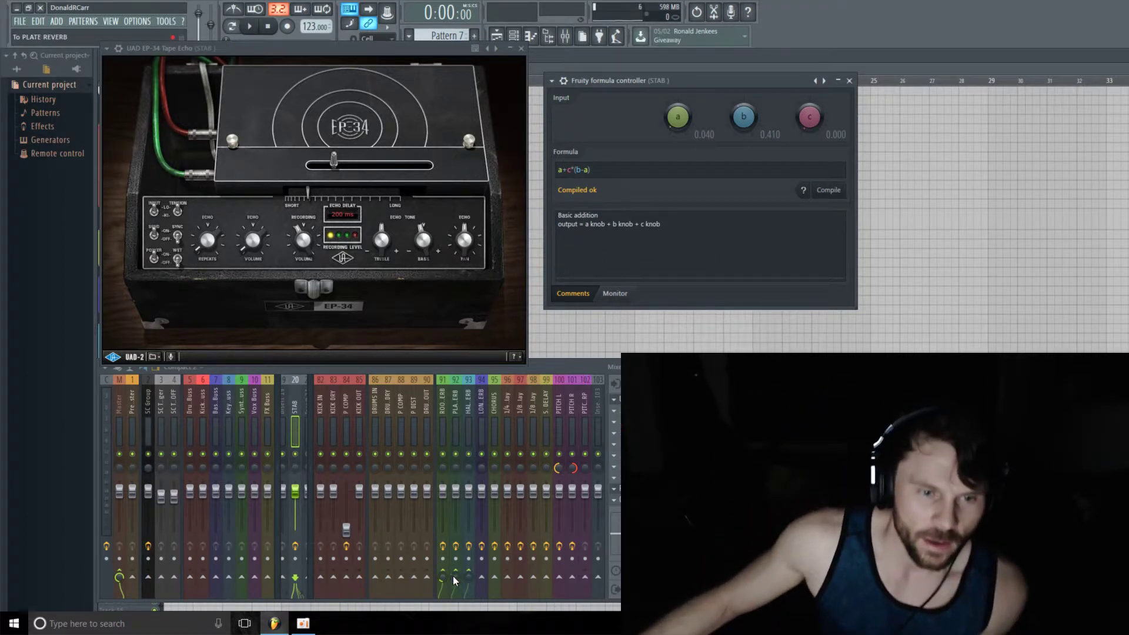
# Step: Adjust the STAB track's Room Reverb send, turn down the Echo Macro knob on its Control Surface, and close that surface
pyautogui.moveTo(442, 579); pyautogui.dragTo(442, 585)
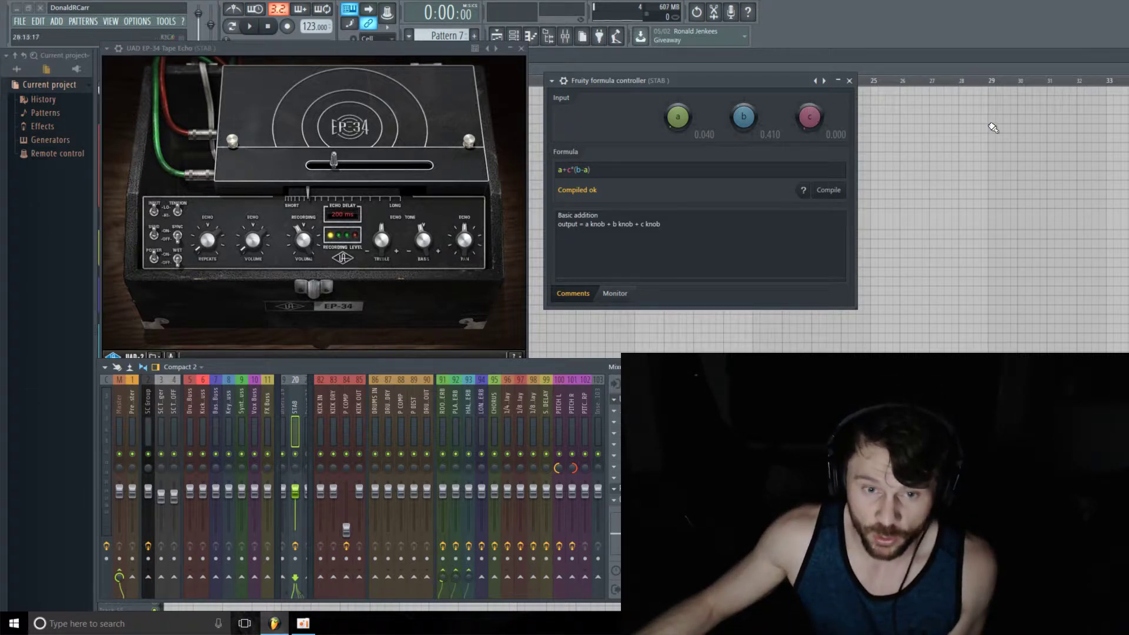
pyautogui.click(653, 500)
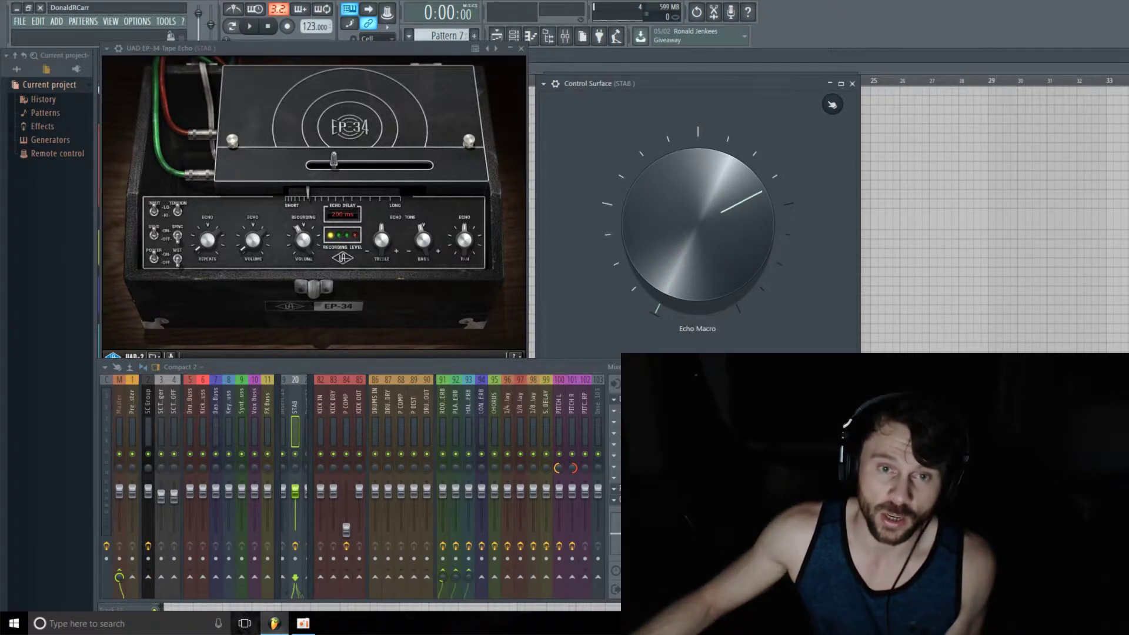
pyautogui.moveTo(698, 225); pyautogui.dragTo(698, 294)
pyautogui.click(852, 85)
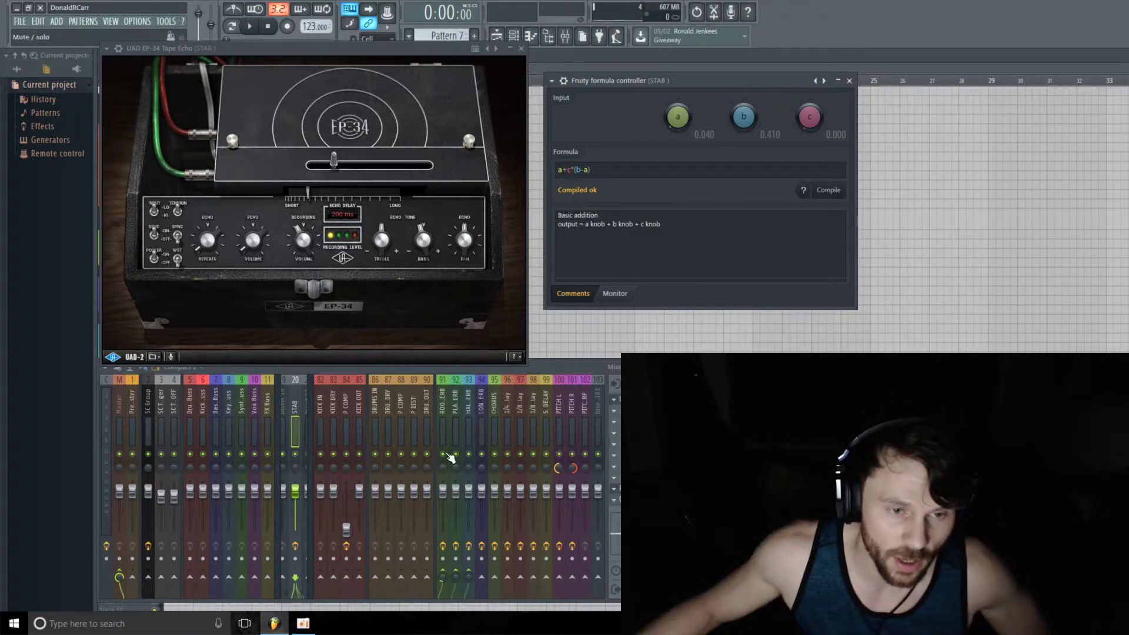
# Step: Link the STAB track's Room Reverb send to Formula ctrl - Out with the default mapping and sweep c to 1.000 and back to 0
pyautogui.moveTo(443, 579)
pyautogui.mouseDown()
pyautogui.moveTo(443, 566)
pyautogui.moveTo(443, 594)
pyautogui.mouseUp()
pyautogui.rightClick(440, 580)
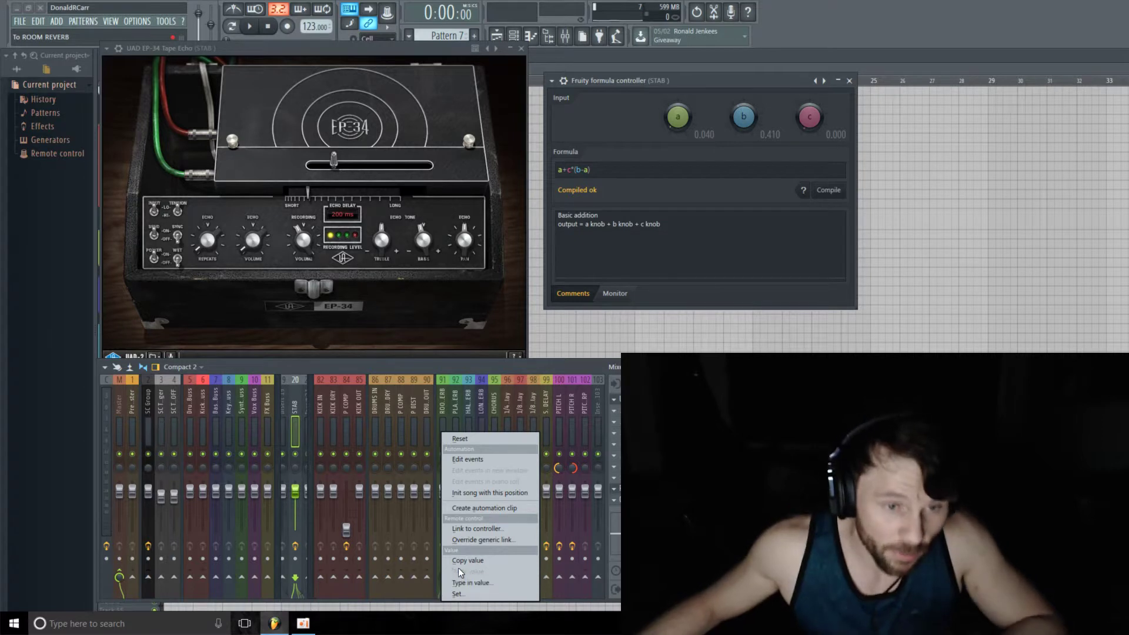
pyautogui.click(488, 531)
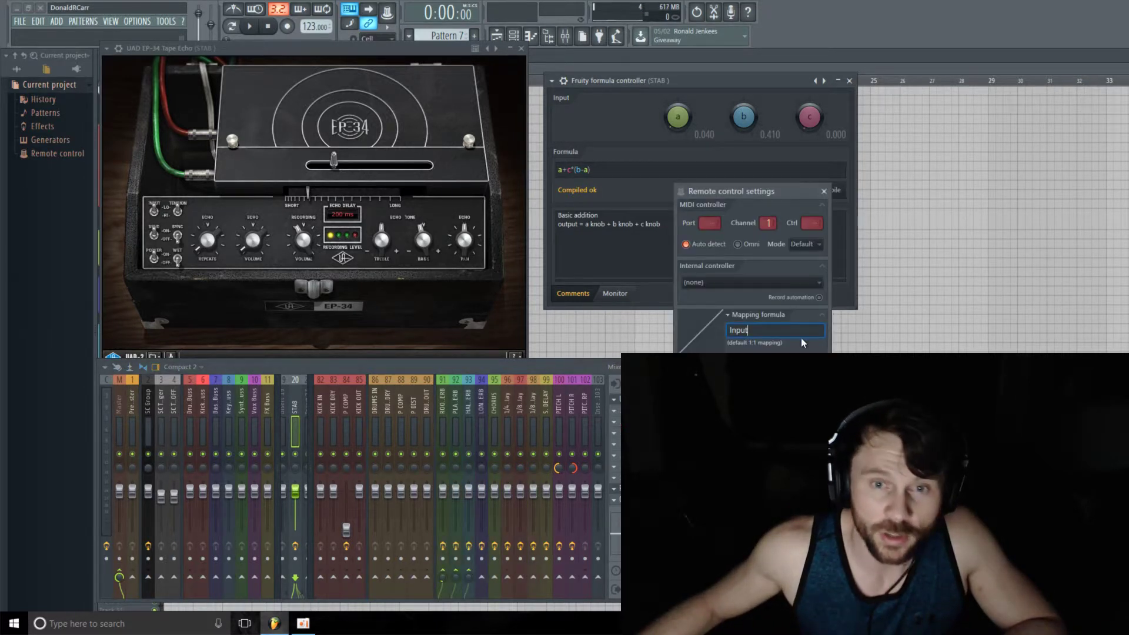
pyautogui.click(809, 283)
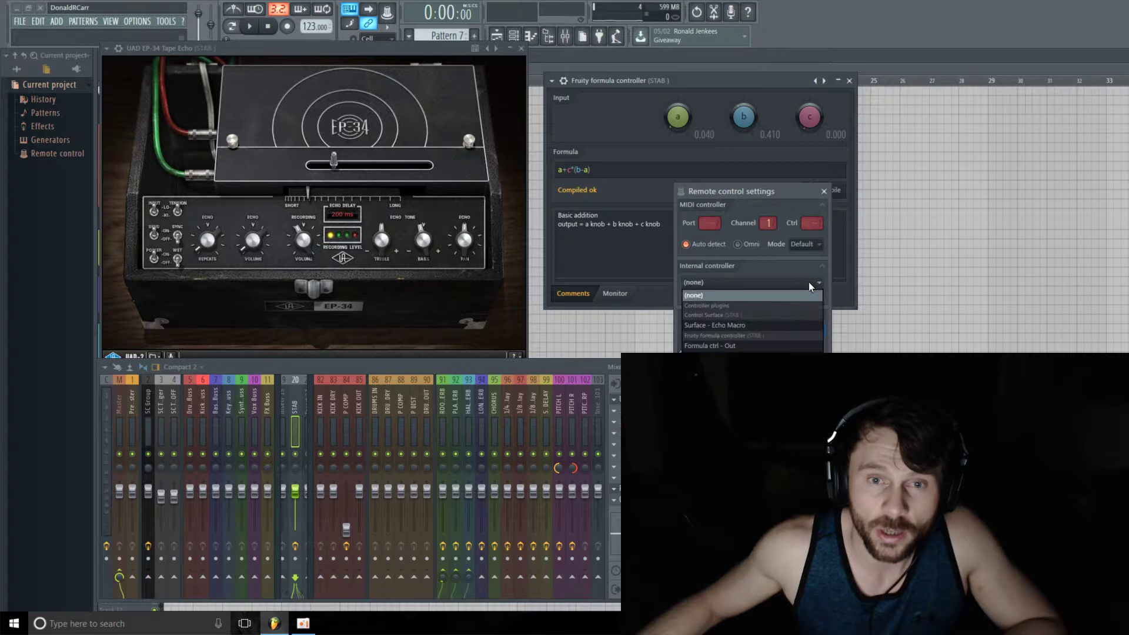
pyautogui.click(761, 347)
pyautogui.press('Return')
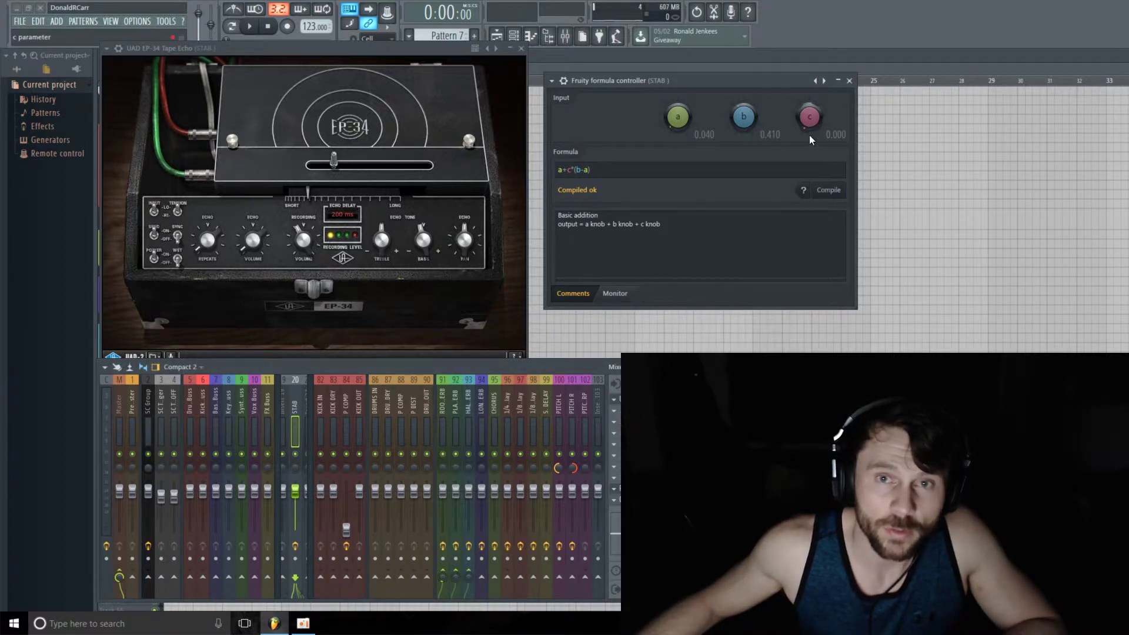
pyautogui.moveTo(809, 128); pyautogui.dragTo(810, 107)
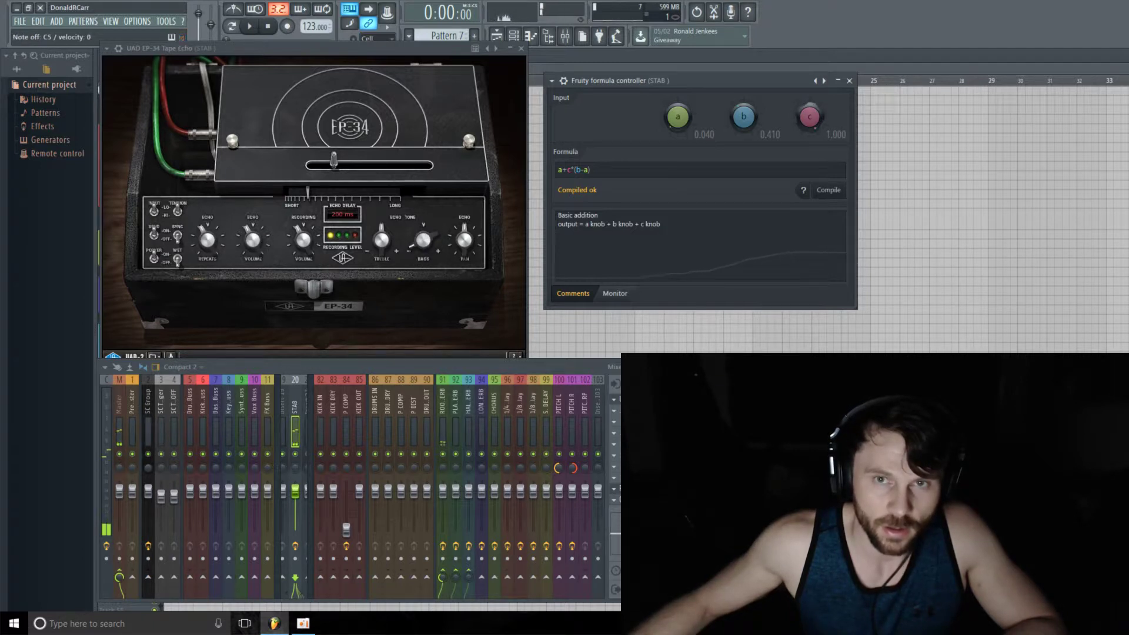
pyautogui.moveTo(809, 117)
pyautogui.mouseDown()
pyautogui.moveTo(810, 143)
pyautogui.moveTo(809, 103)
pyautogui.moveTo(810, 124)
pyautogui.mouseUp()
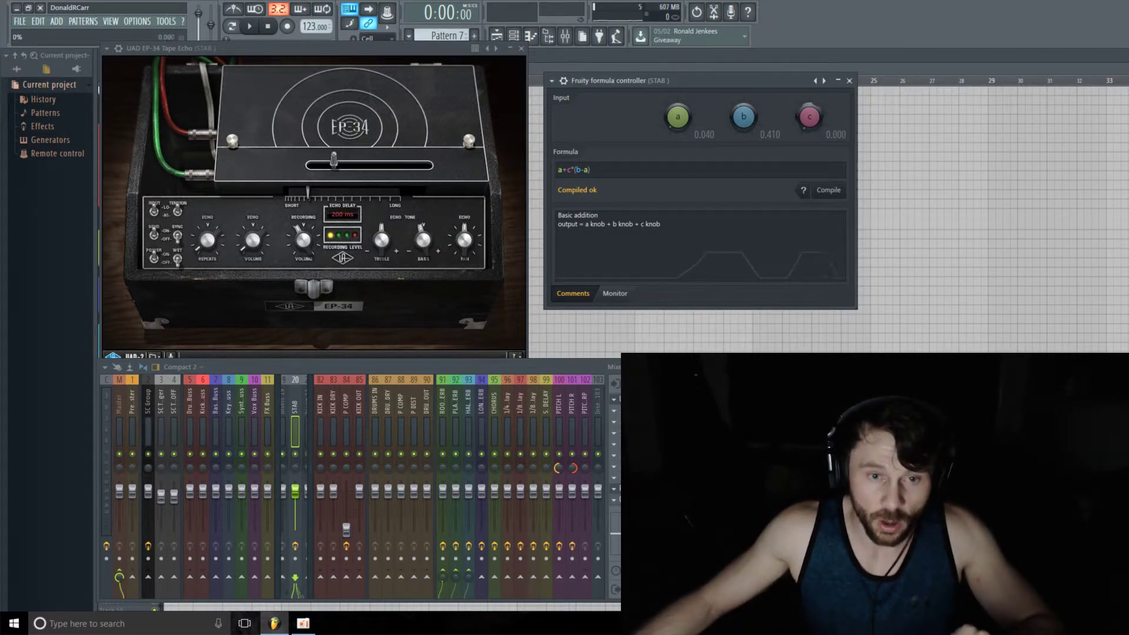
pyautogui.click(443, 407)
pyautogui.click(613, 399)
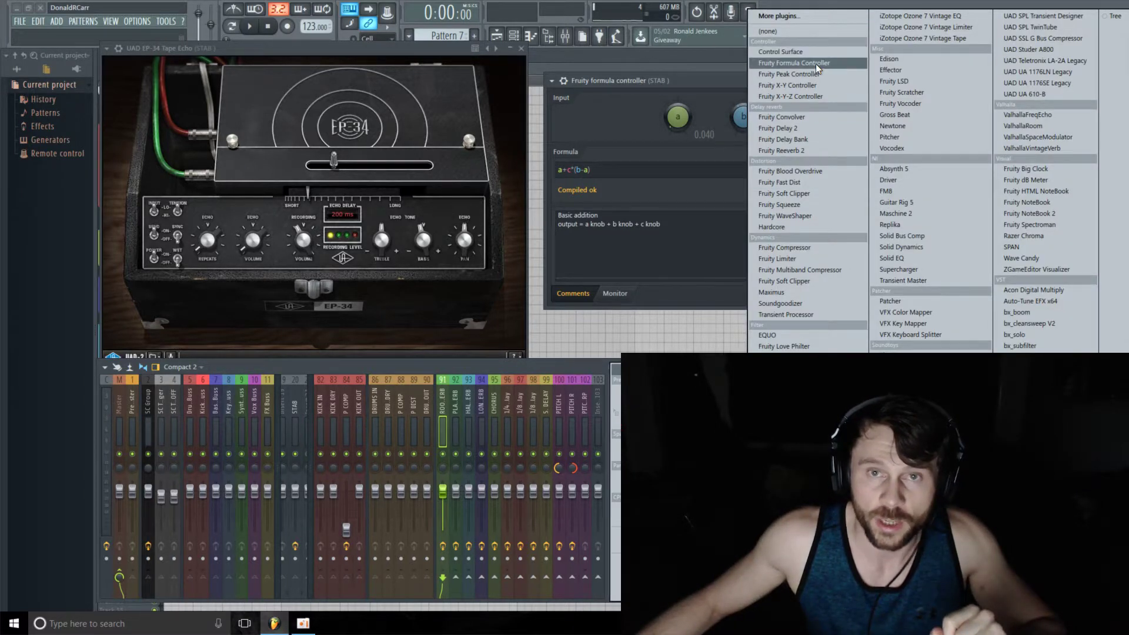
pyautogui.click(735, 317)
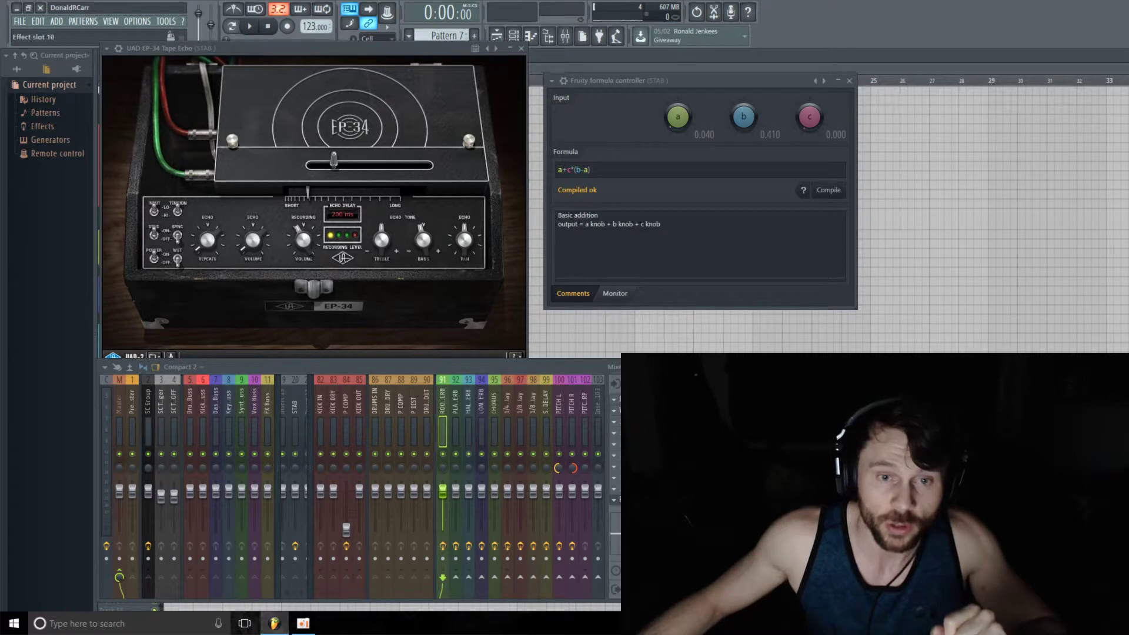
pyautogui.click(294, 412)
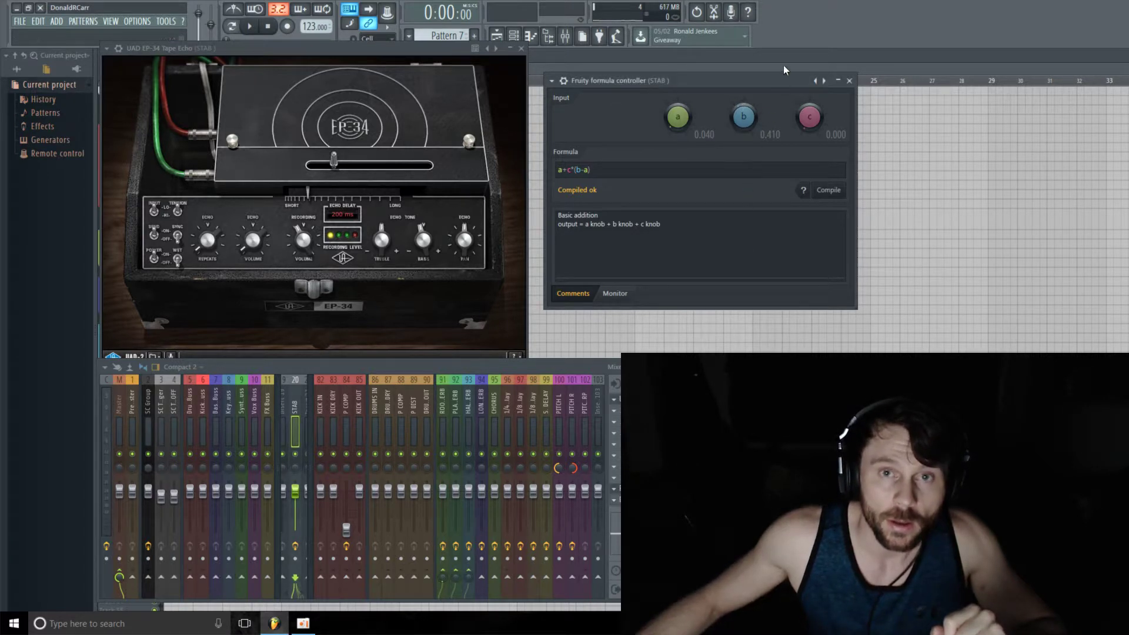
# Step: Move the STAB track's formula controller aside, close it, and shift the mixer window over
pyautogui.moveTo(775, 79); pyautogui.dragTo(764, 94)
pyautogui.click(840, 96)
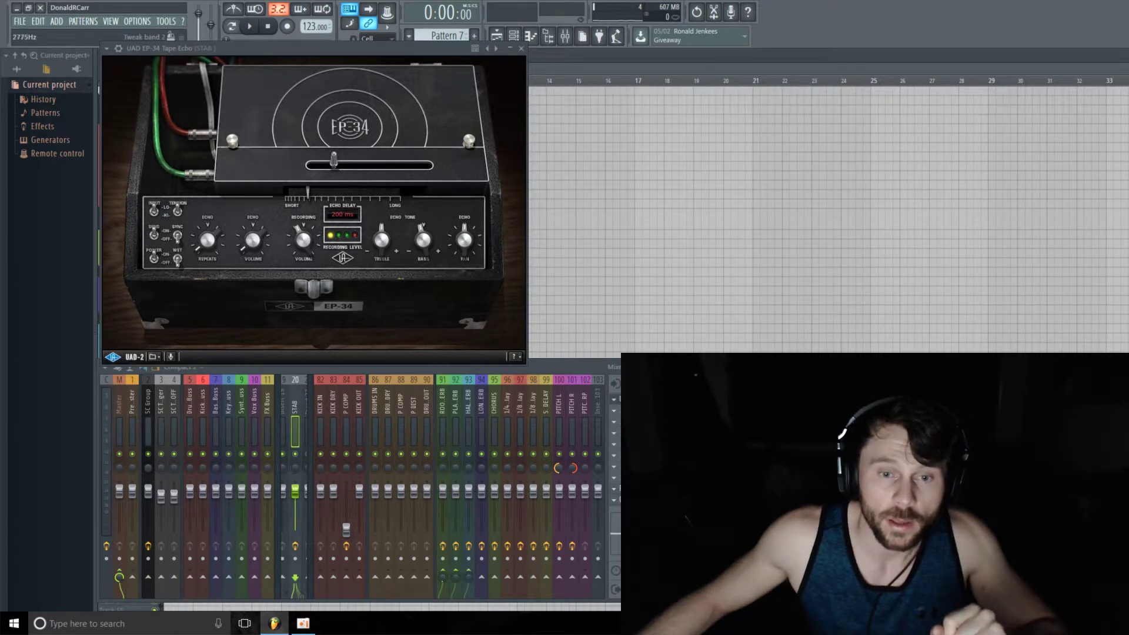
pyautogui.click(652, 500)
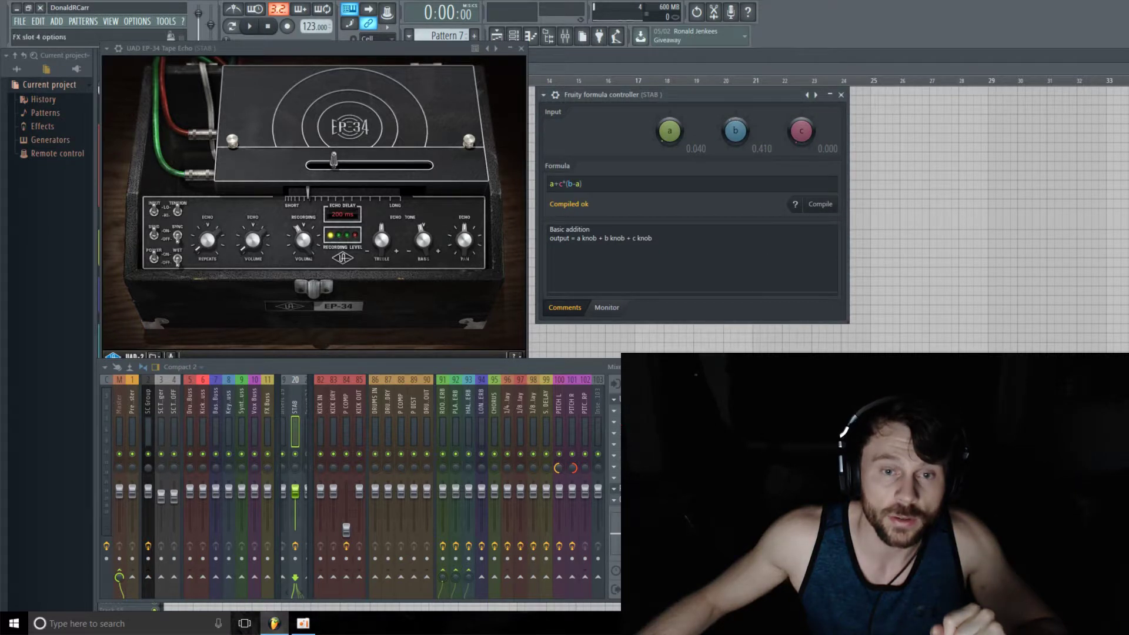
pyautogui.click(653, 489)
pyautogui.moveTo(599, 368); pyautogui.dragTo(648, 363)
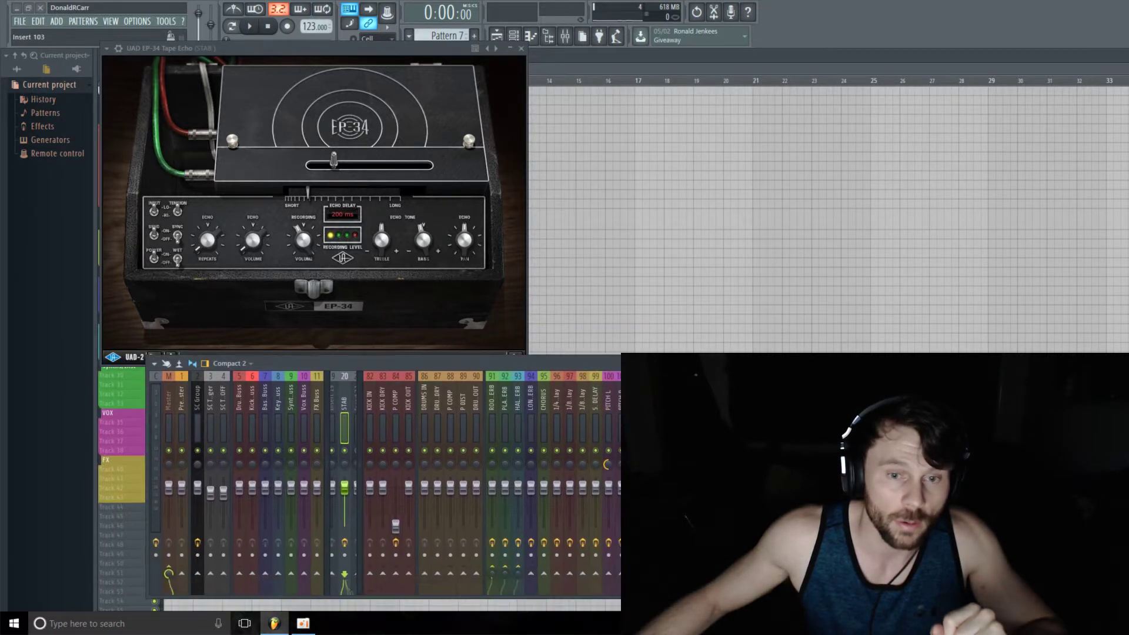
# Step: Add a Fruity Formula Controller to the ROOM REVERB track and arrange its window beside the Tape Echo
pyautogui.click(492, 412)
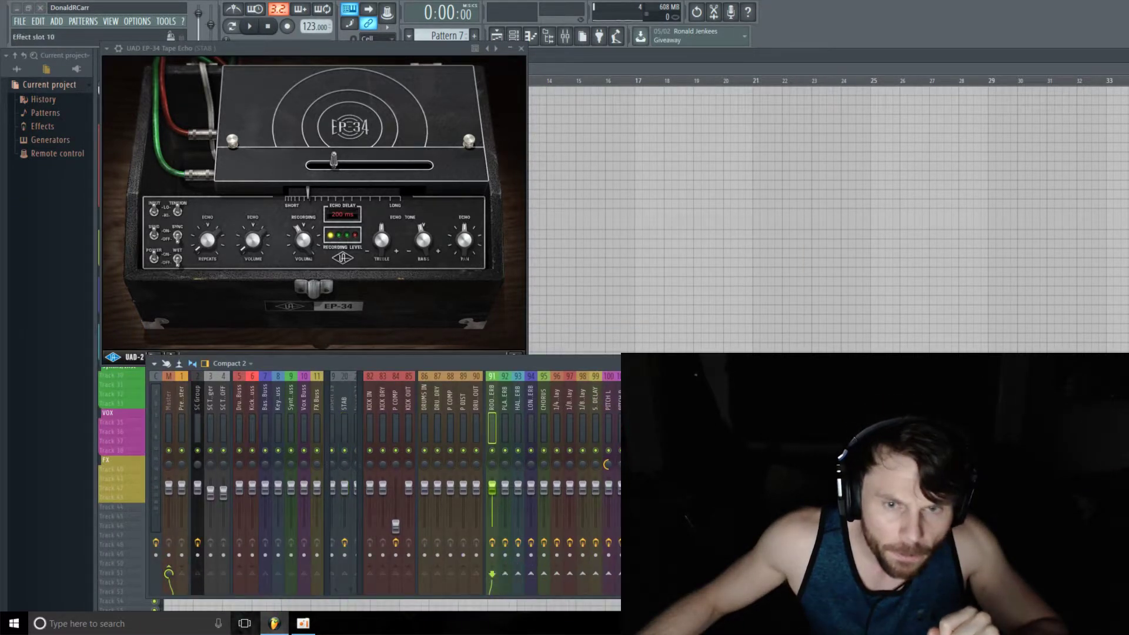
pyautogui.moveTo(584, 364); pyautogui.dragTo(704, 444)
pyautogui.moveTo(454, 48); pyautogui.dragTo(345, 309)
pyautogui.moveTo(367, 147); pyautogui.dragTo(684, 151)
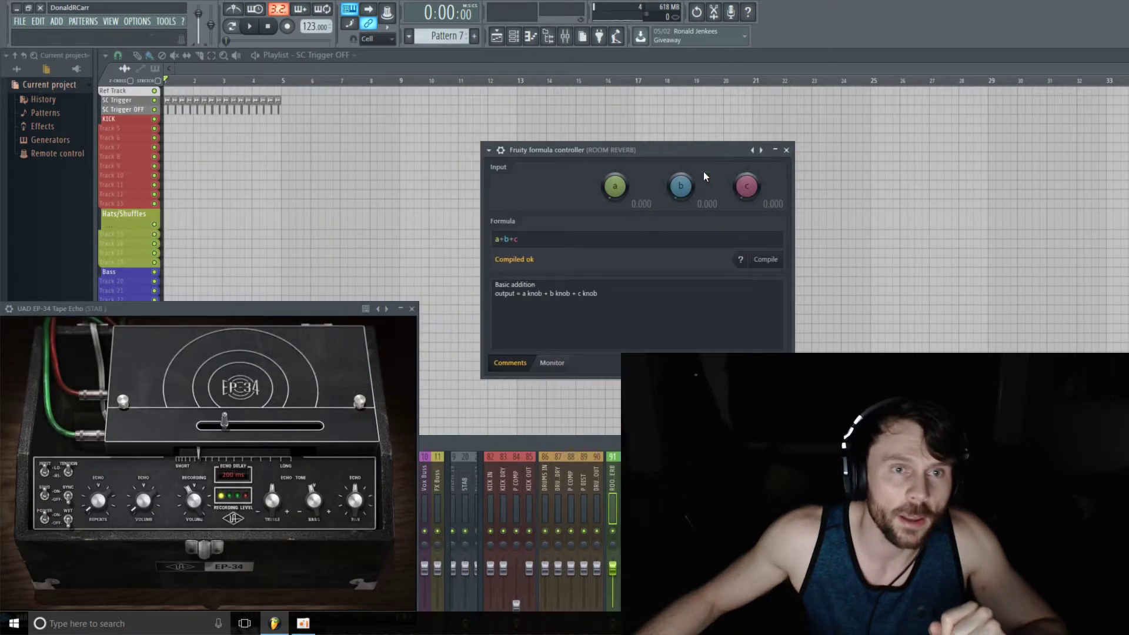
pyautogui.moveTo(283, 312); pyautogui.dragTo(364, 114)
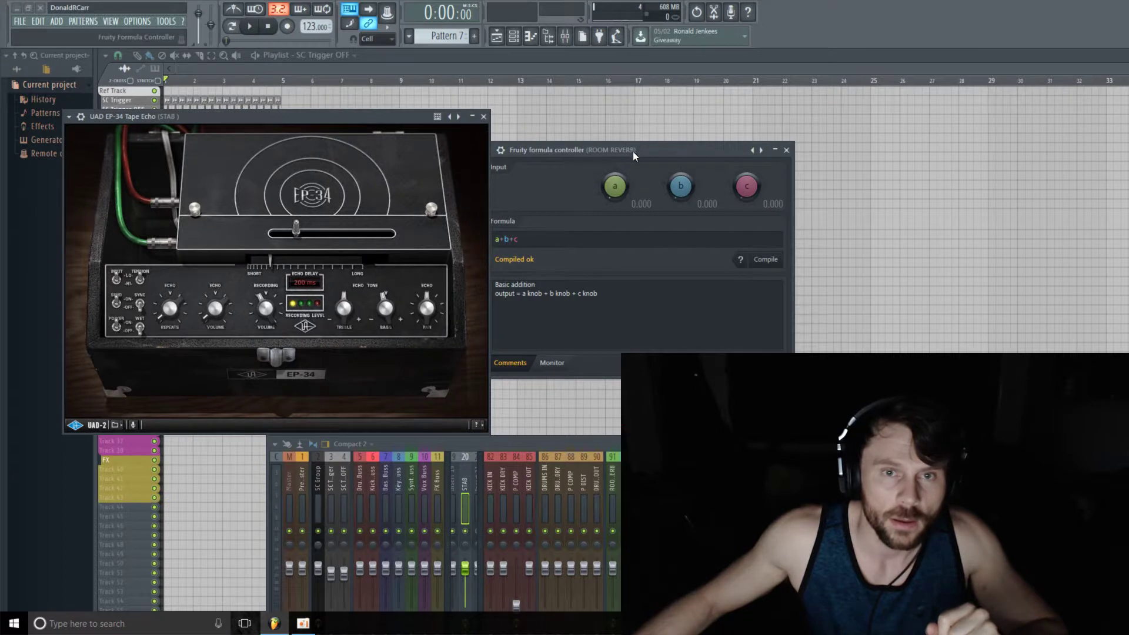
pyautogui.moveTo(633, 151); pyautogui.dragTo(686, 126)
pyautogui.moveTo(376, 115); pyautogui.dragTo(366, 85)
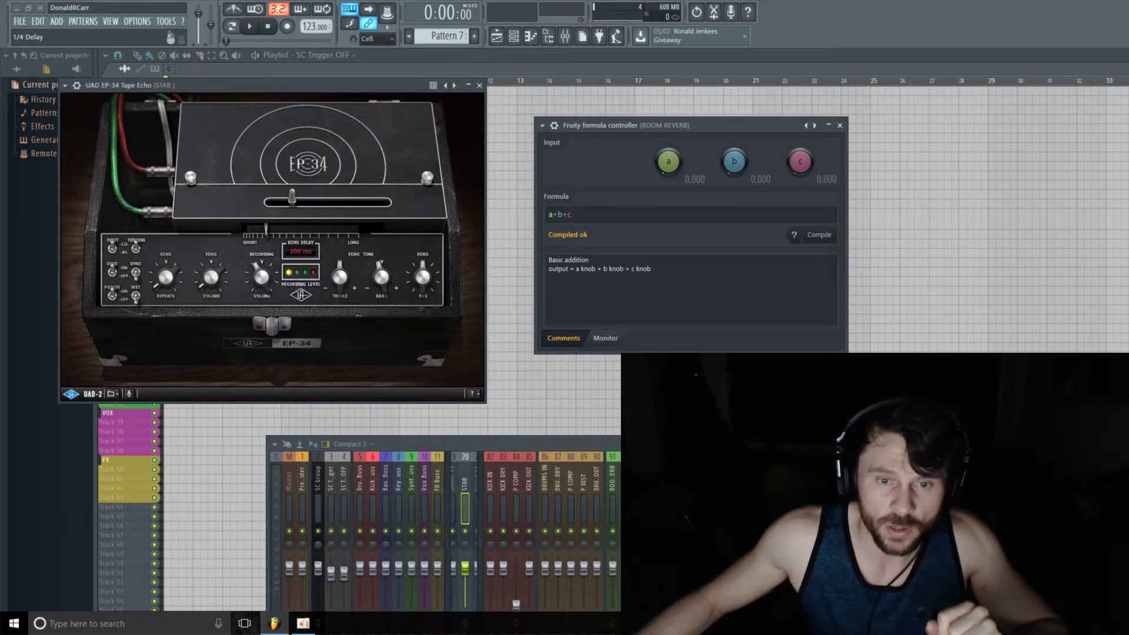
# Step: Open ValhallaVintageVerb on the ROOM REVERB track and place its window below the formula controller
pyautogui.moveTo(676, 444); pyautogui.dragTo(675, 403)
pyautogui.click(610, 444)
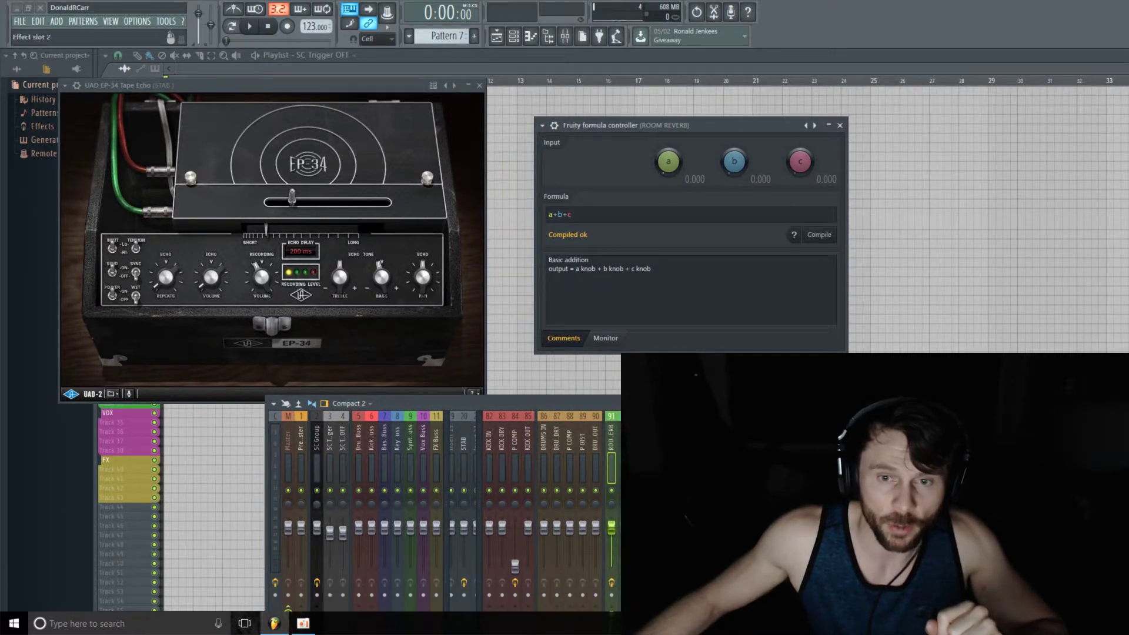
pyautogui.click(1000, 456)
pyautogui.moveTo(784, 71); pyautogui.dragTo(814, 350)
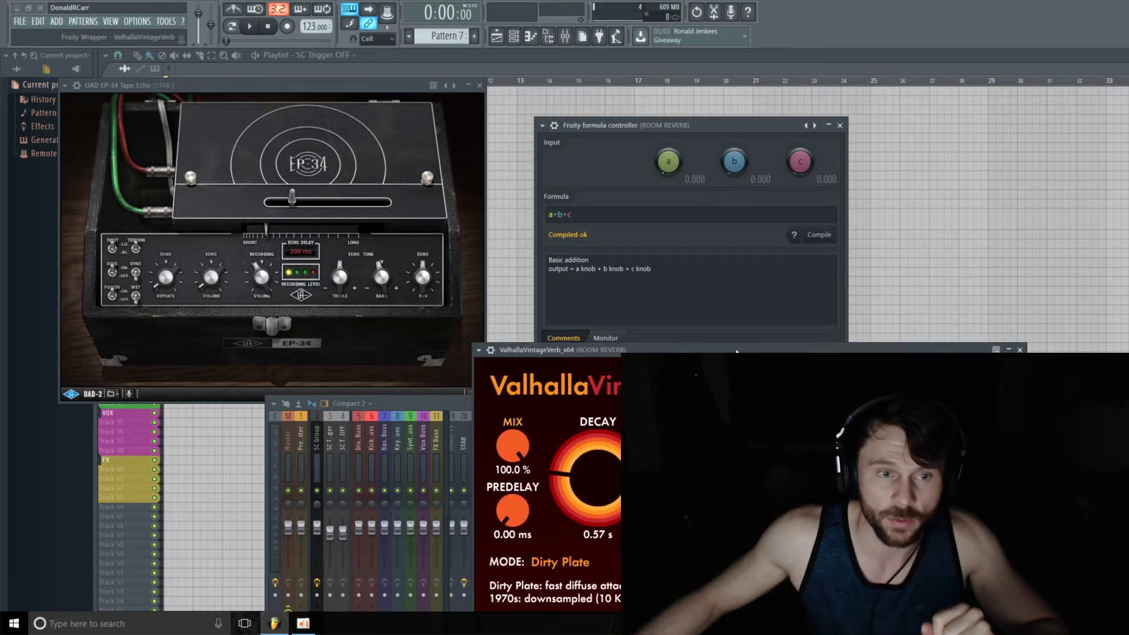
# Step: Load the preset with the formula a+c*(b-a) into the ROOM REVERB track's Fruity Formula Controller
pyautogui.moveTo(728, 126); pyautogui.dragTo(713, 75)
pyautogui.click(530, 79)
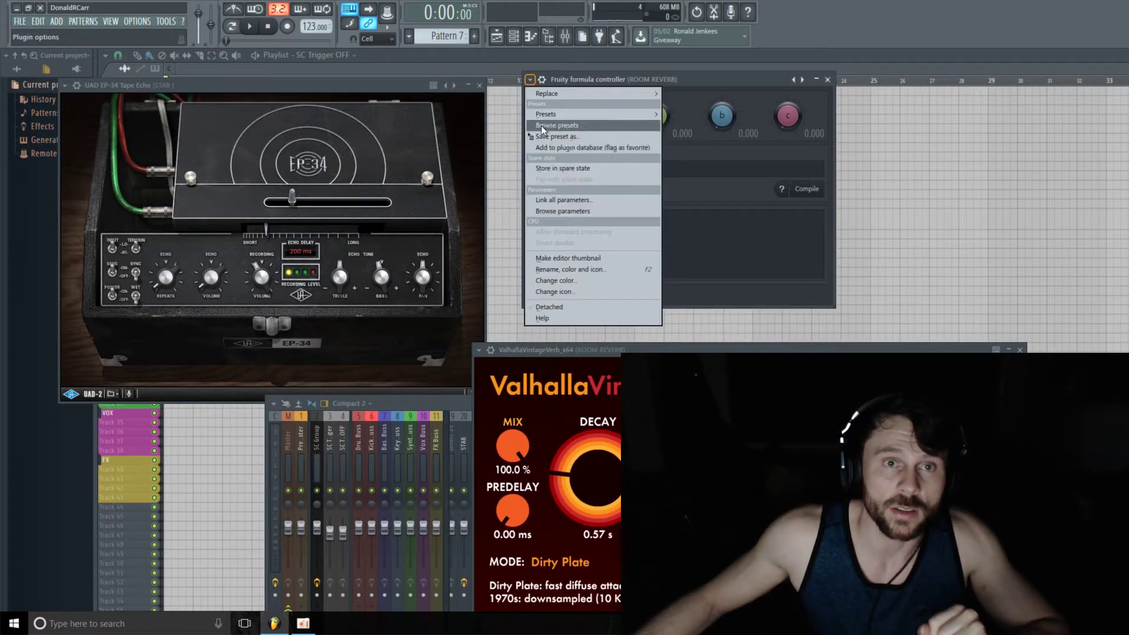
pyautogui.moveTo(600, 115)
pyautogui.click(718, 136)
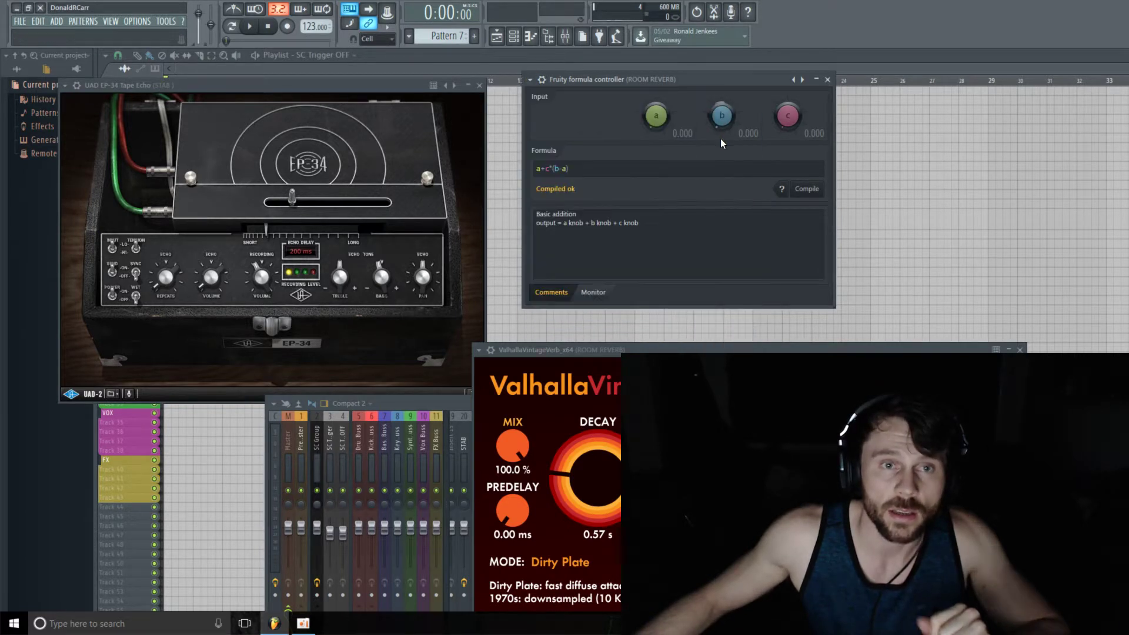
# Step: Set ValhallaVintageVerb's Decay to 0.48 s and adjust its EQ Low Cut
pyautogui.moveTo(588, 350); pyautogui.dragTo(580, 329)
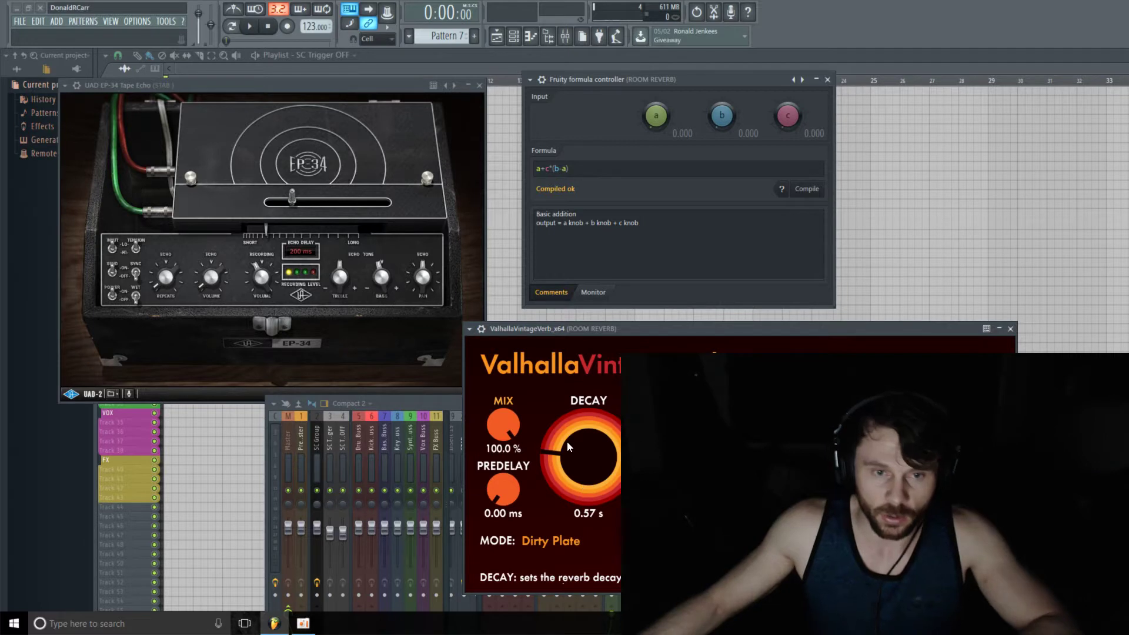
pyautogui.moveTo(567, 441); pyautogui.dragTo(562, 448)
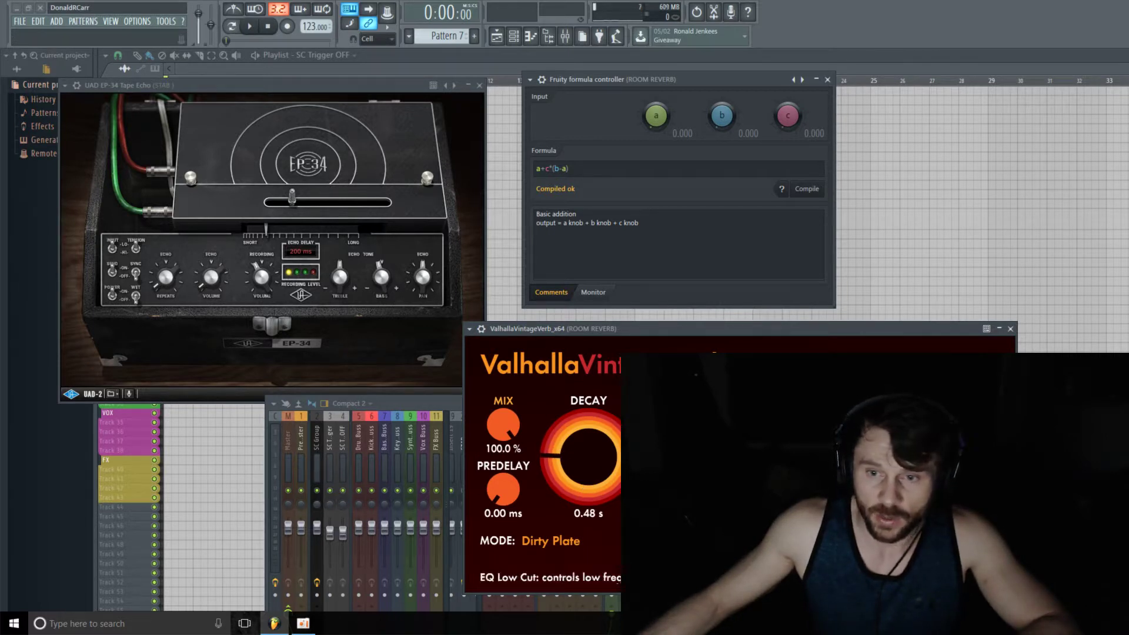
pyautogui.moveTo(978, 490); pyautogui.dragTo(979, 500)
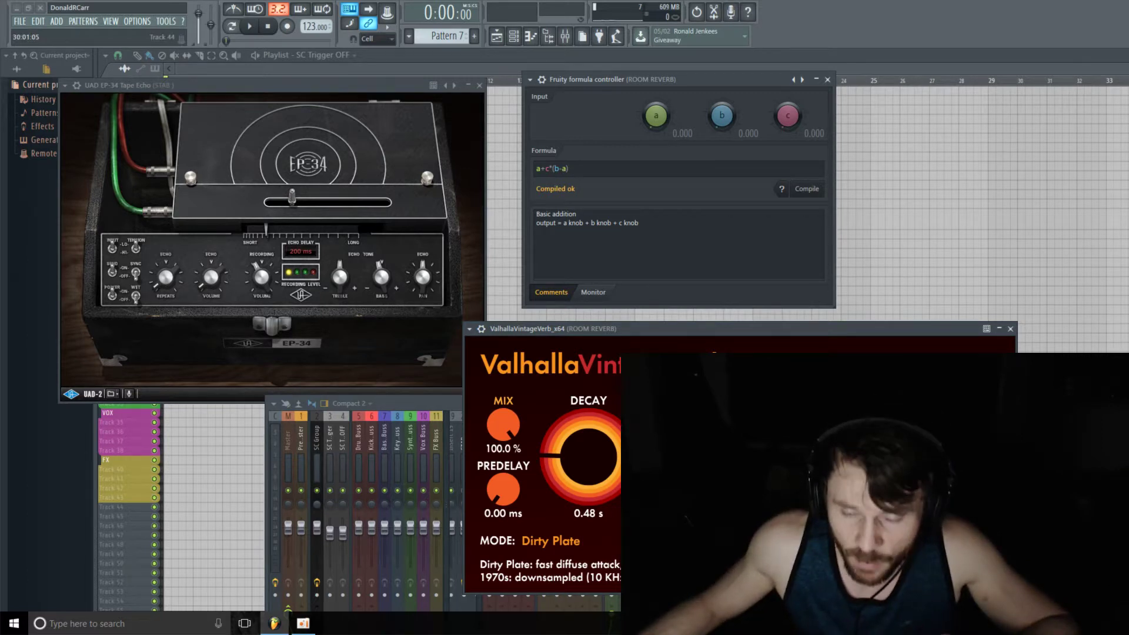
pyautogui.moveTo(979, 489); pyautogui.dragTo(979, 486)
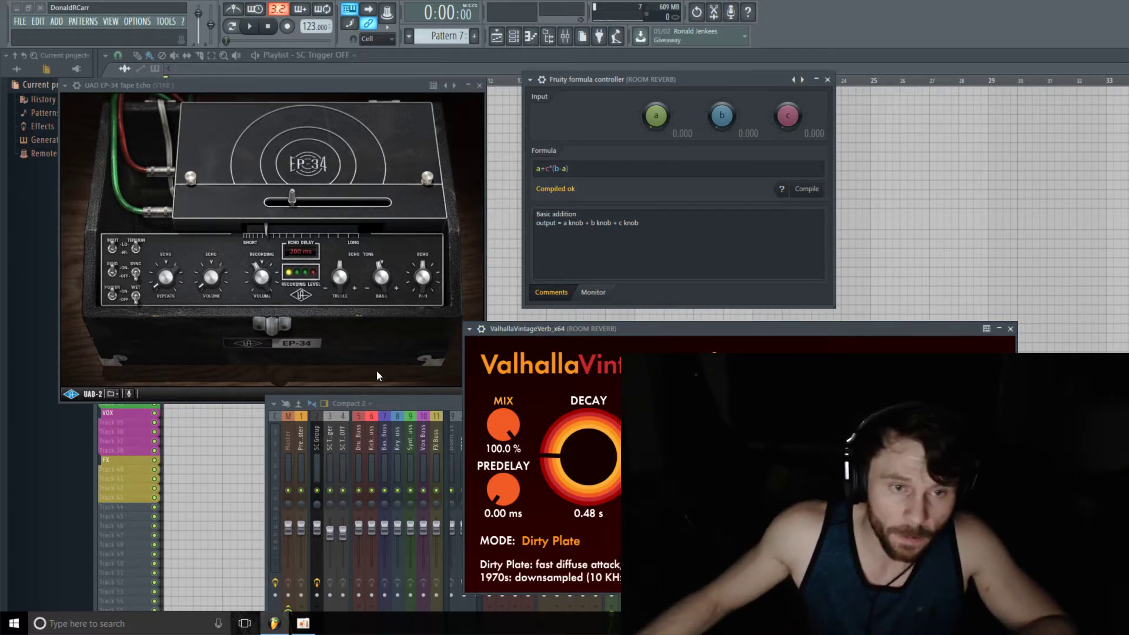
# Step: Link ValhallaVintageVerb's Decay parameter to the output of the ROOM REVERB track's Fruity Formula Controller
pyautogui.click(471, 331)
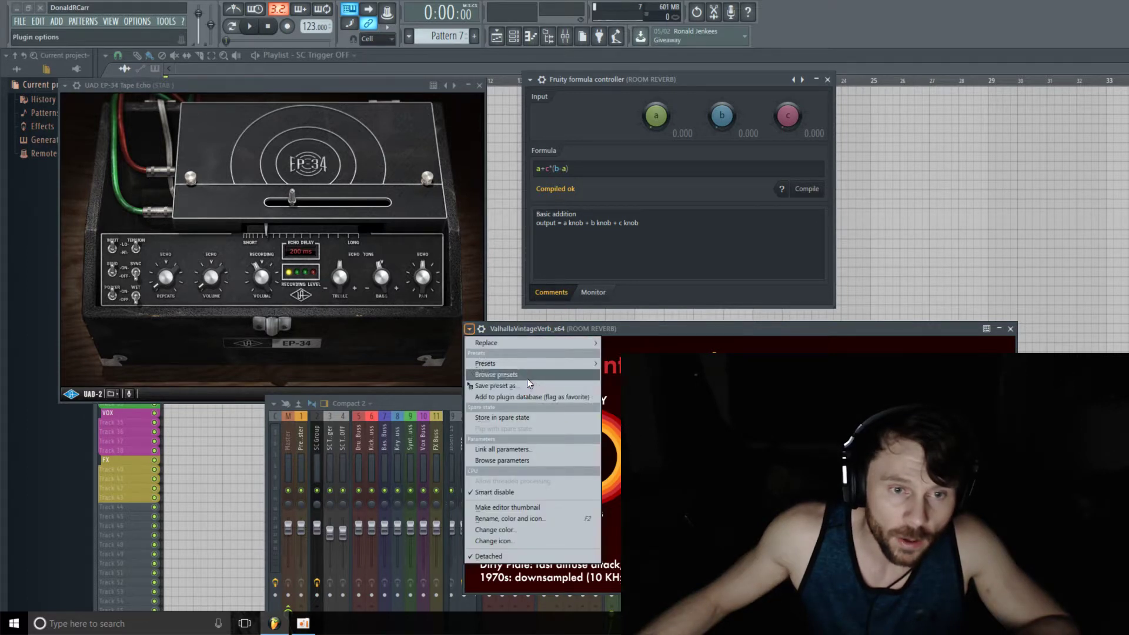
pyautogui.click(518, 461)
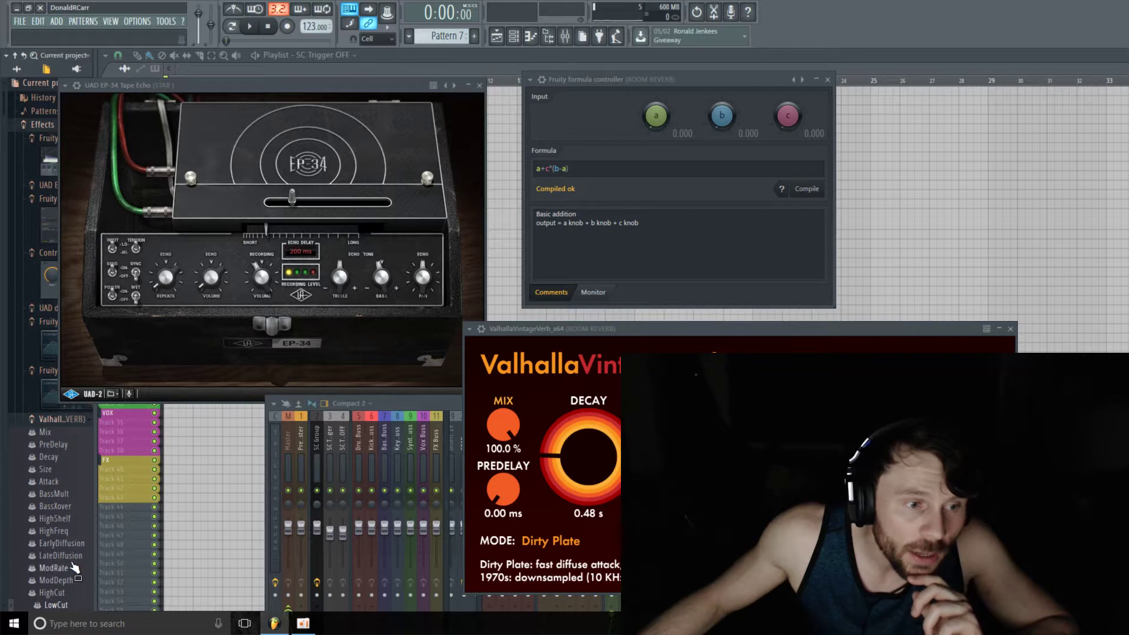
pyautogui.scroll(-2, 553, 457)
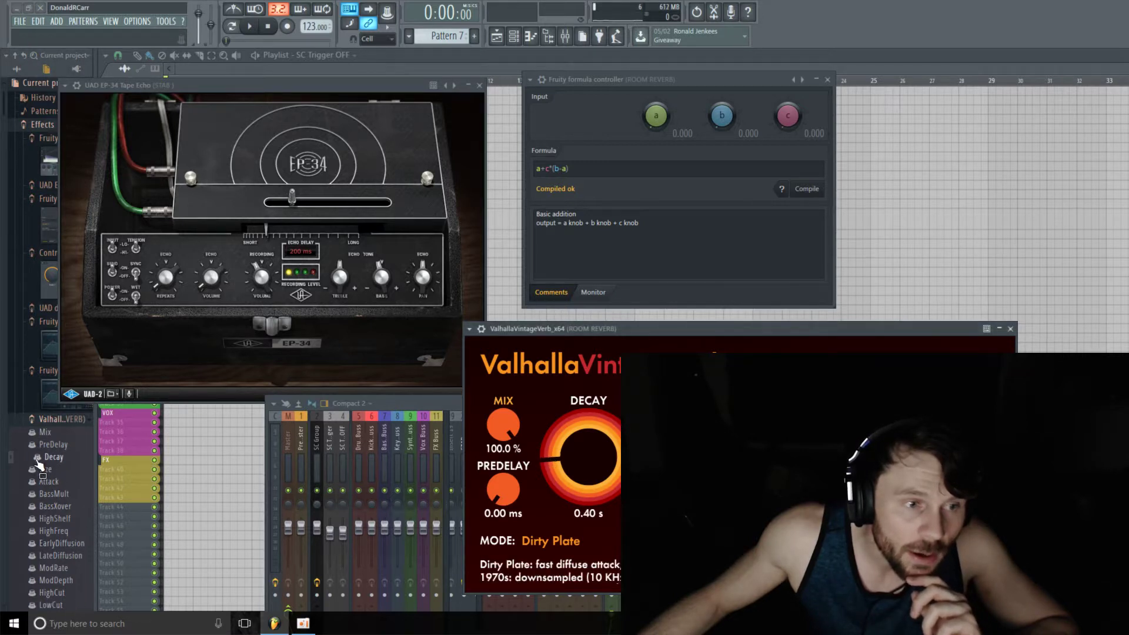
pyautogui.rightClick(61, 459)
pyautogui.click(126, 529)
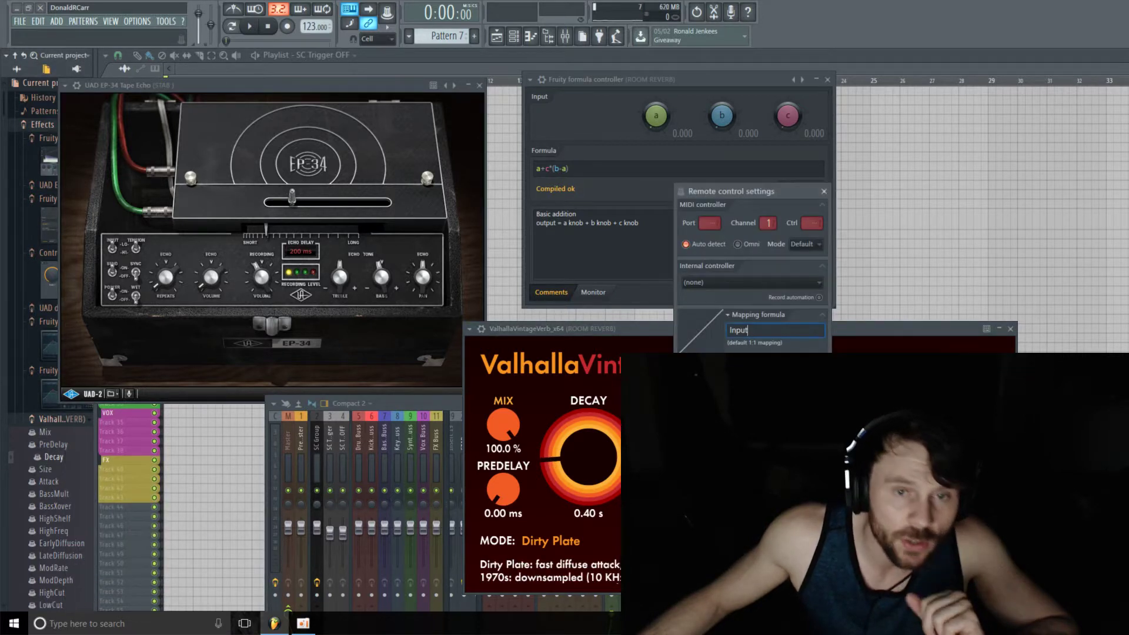
pyautogui.click(812, 287)
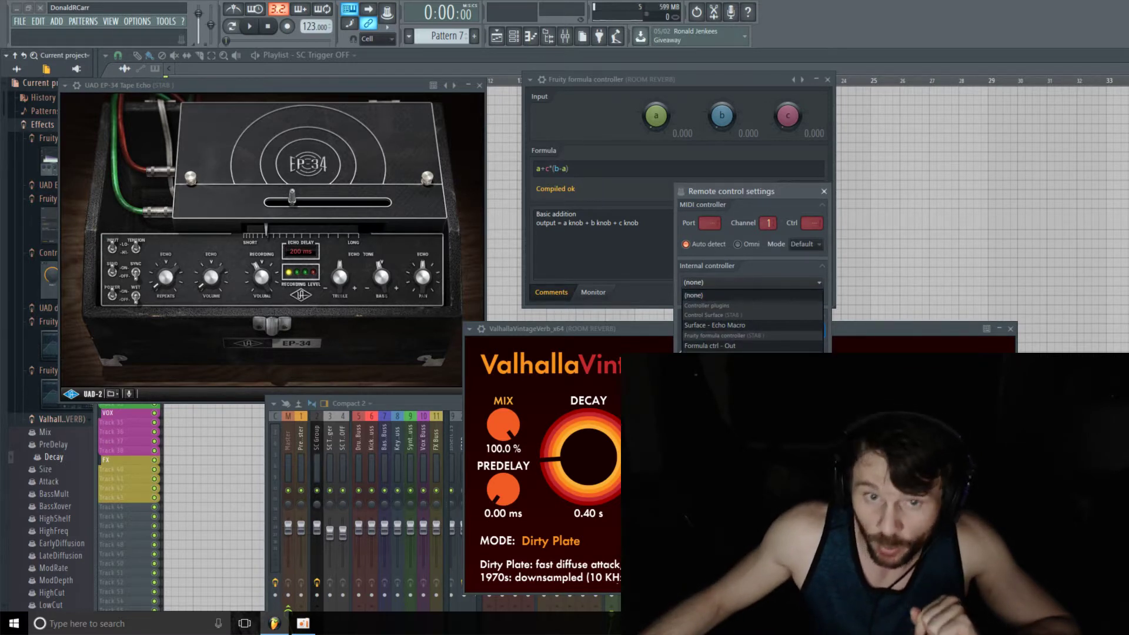
pyautogui.click(710, 346)
pyautogui.press('Return')
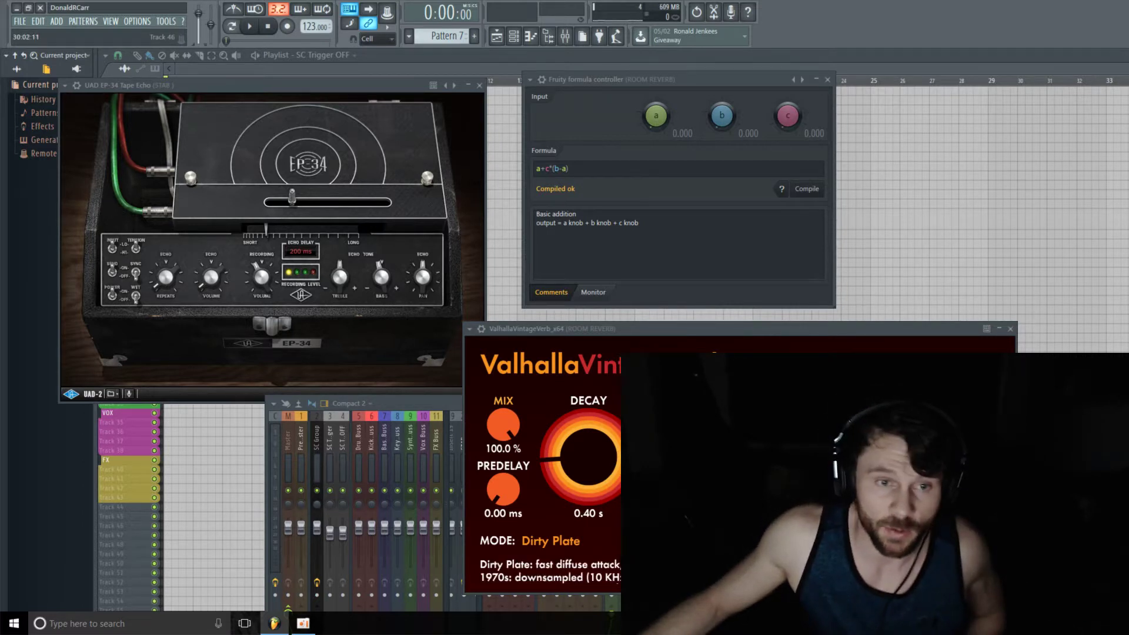
# Step: Link ValhallaVintageVerb's LowCut parameter to the output of the ROOM REVERB track's Fruity Formula Controller
pyautogui.click(472, 330)
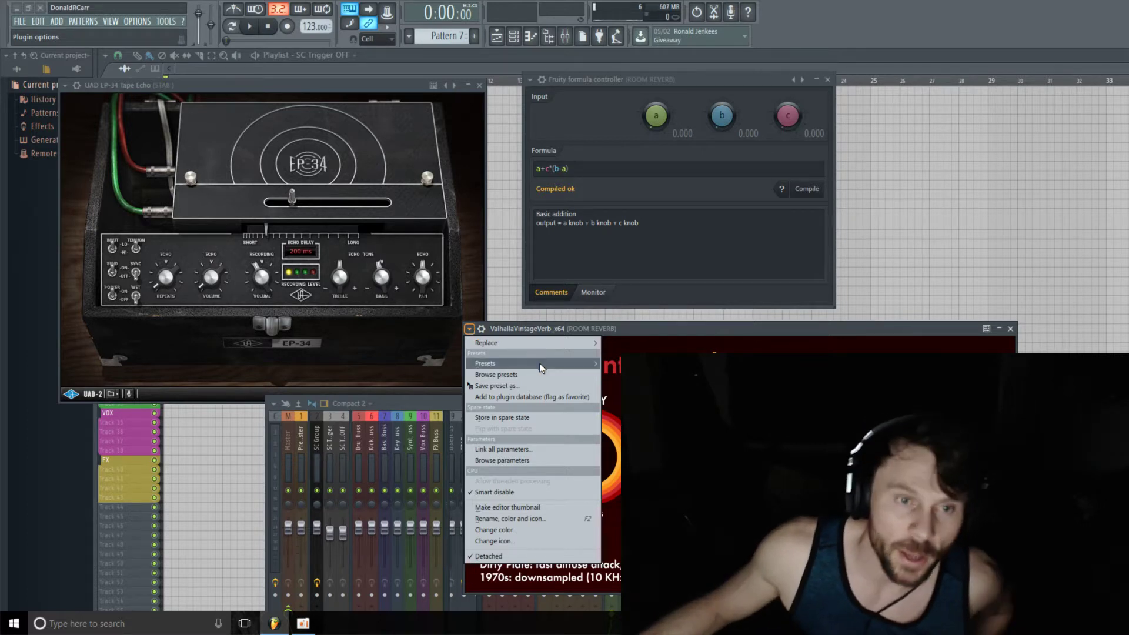
pyautogui.click(538, 458)
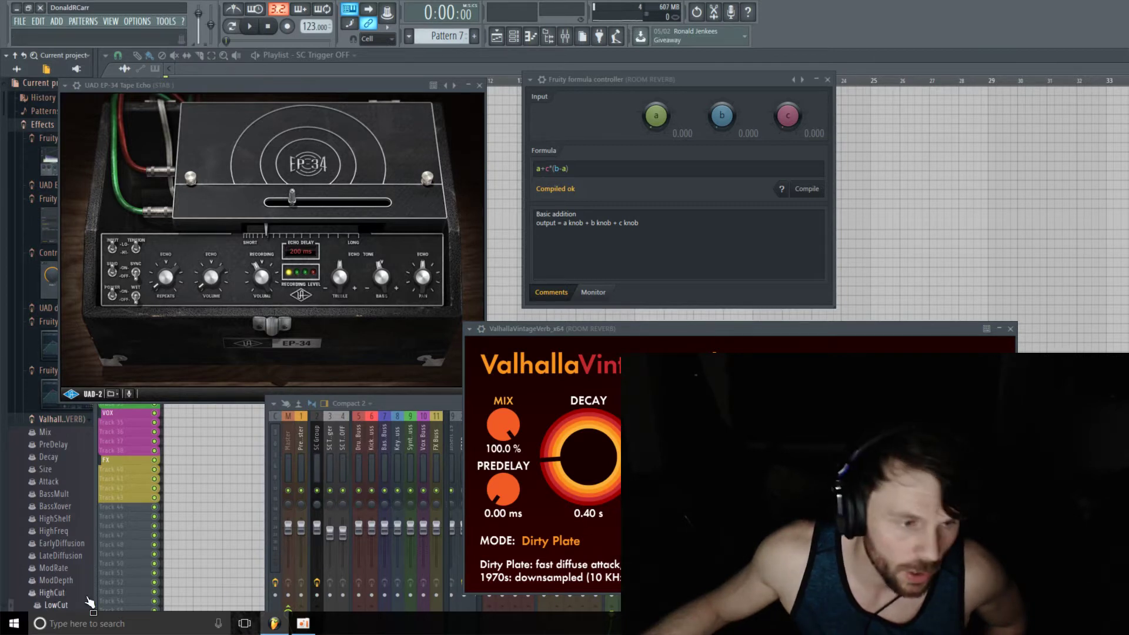
pyautogui.rightClick(59, 603)
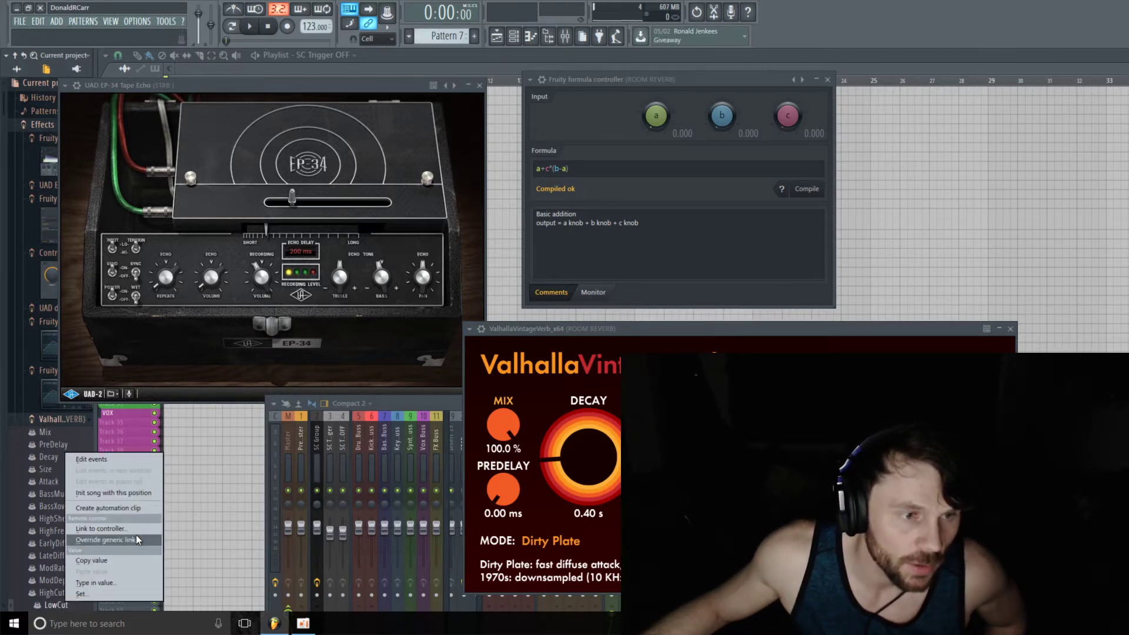
pyautogui.click(128, 528)
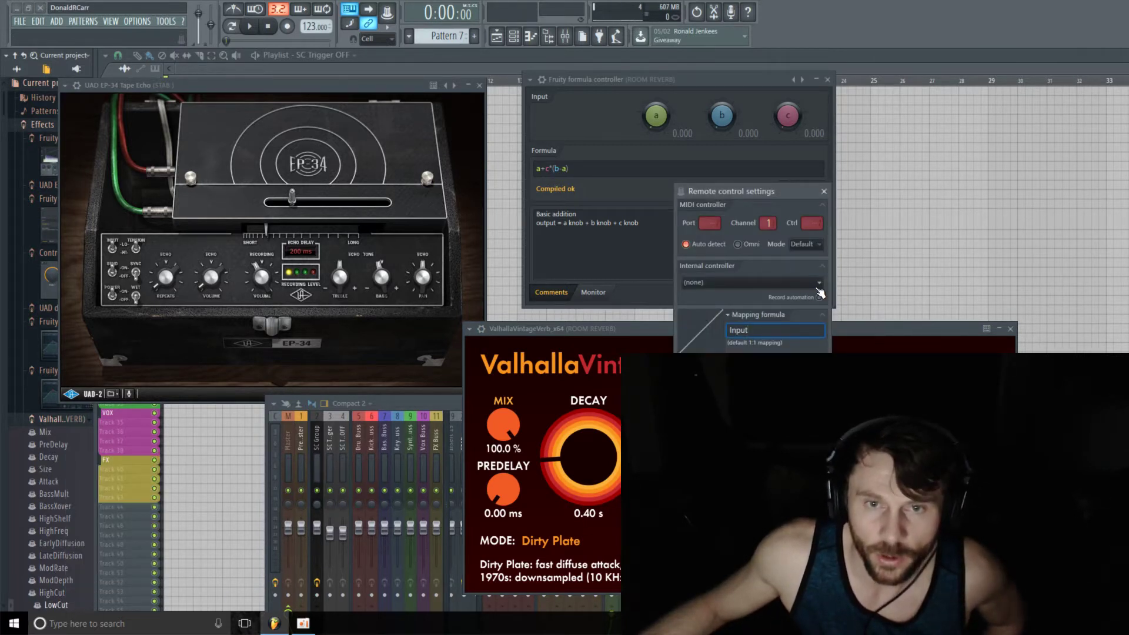
pyautogui.click(818, 285)
pyautogui.click(709, 367)
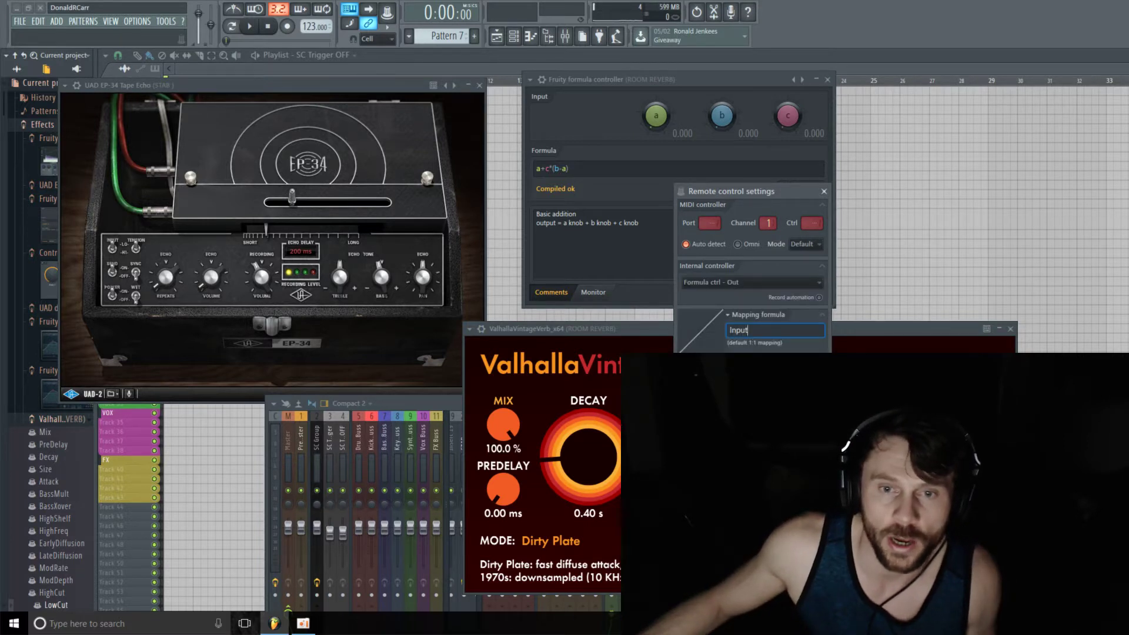
pyautogui.click(800, 406)
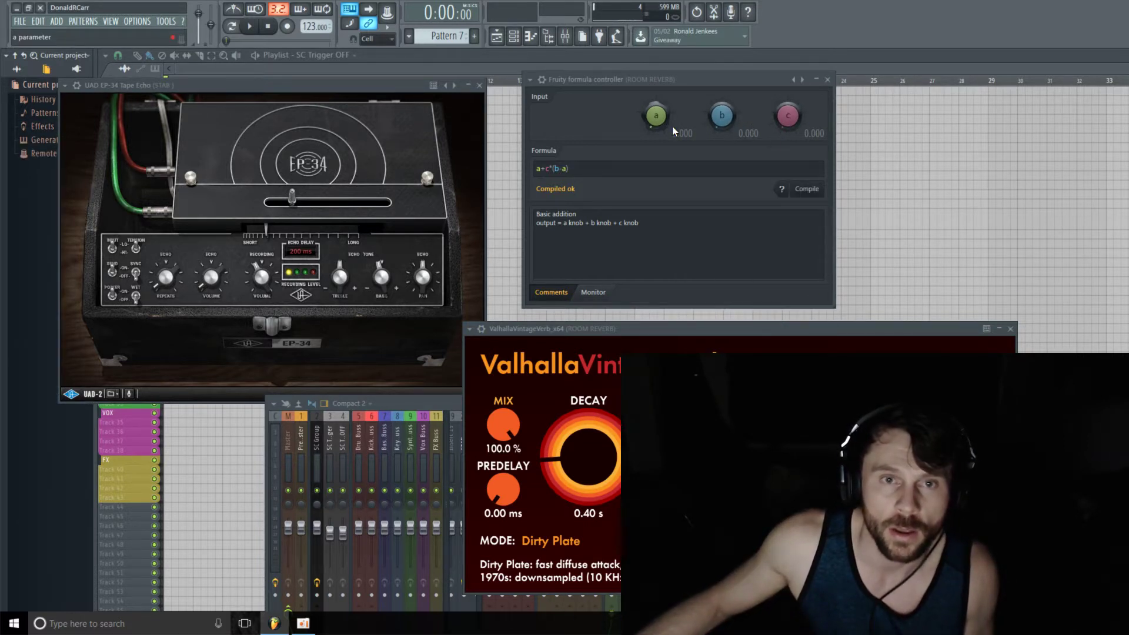
# Step: Set the ROOM REVERB formula controller's limits to a = 0.133 and b = 0.420, sweeping c between 0 and 1 to test them
pyautogui.moveTo(672, 128); pyautogui.dragTo(711, 120)
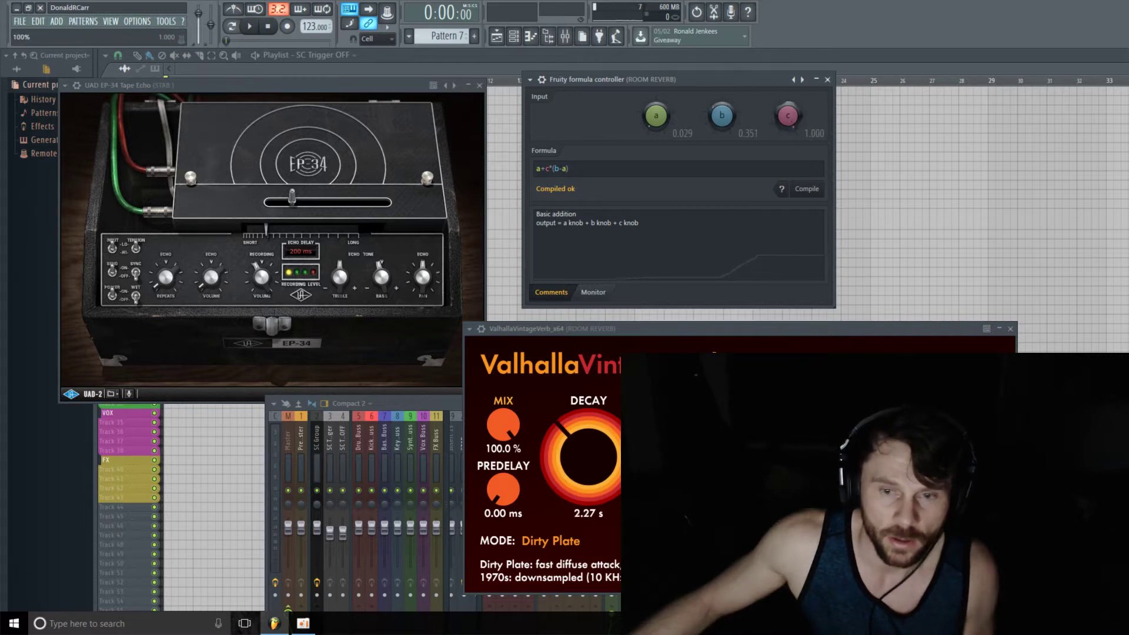
pyautogui.moveTo(726, 121); pyautogui.dragTo(726, 108)
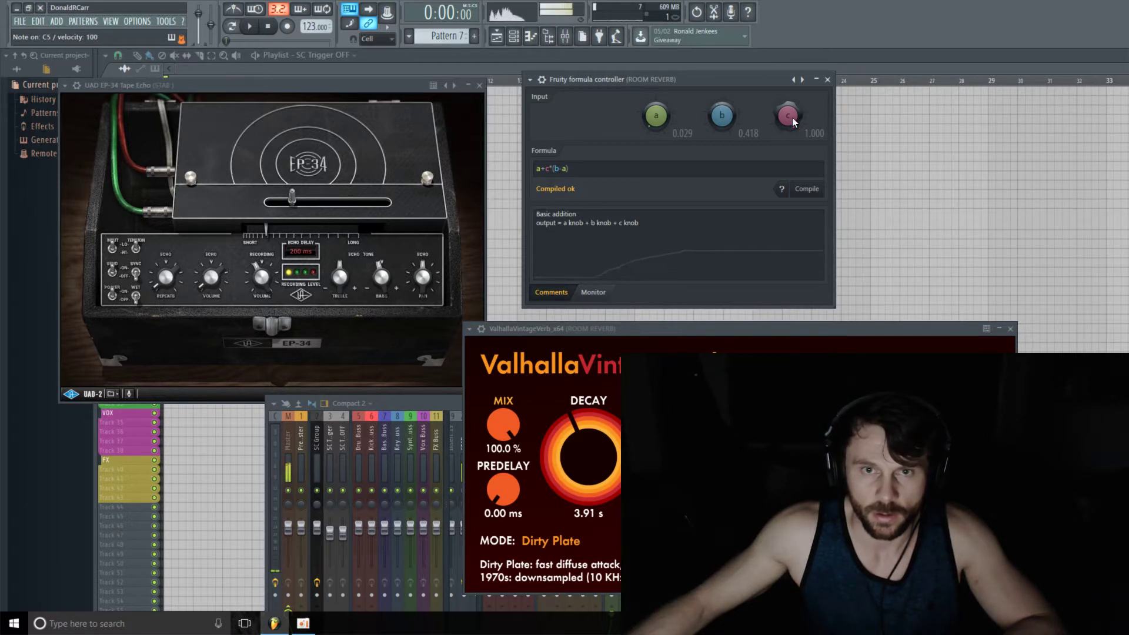
pyautogui.moveTo(792, 117); pyautogui.dragTo(779, 144)
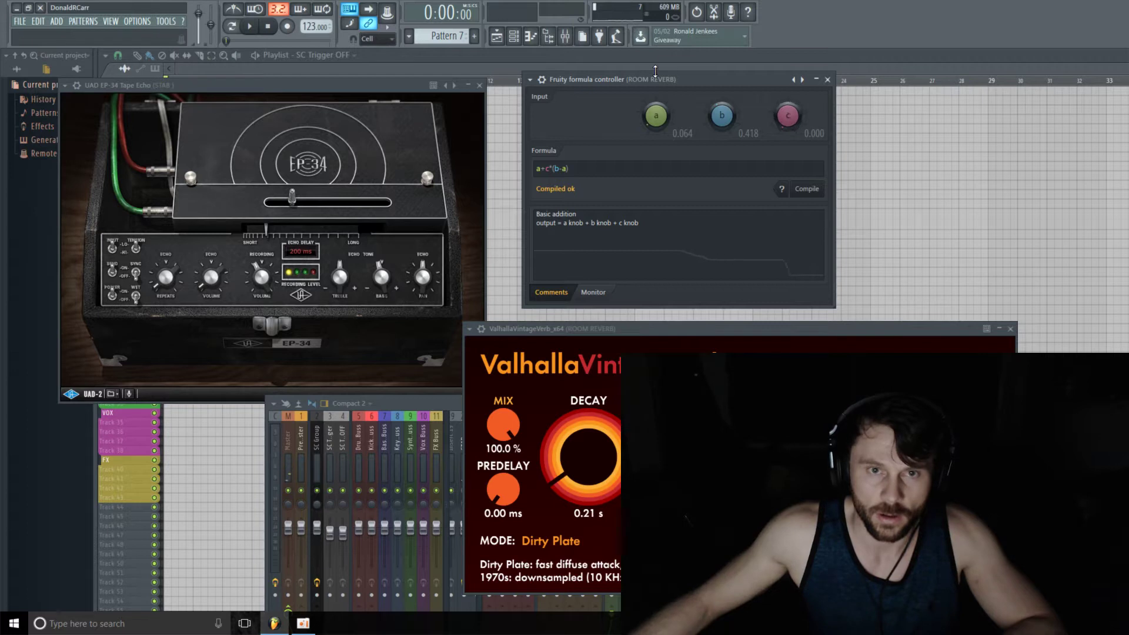
pyautogui.moveTo(656, 116); pyautogui.dragTo(656, 109)
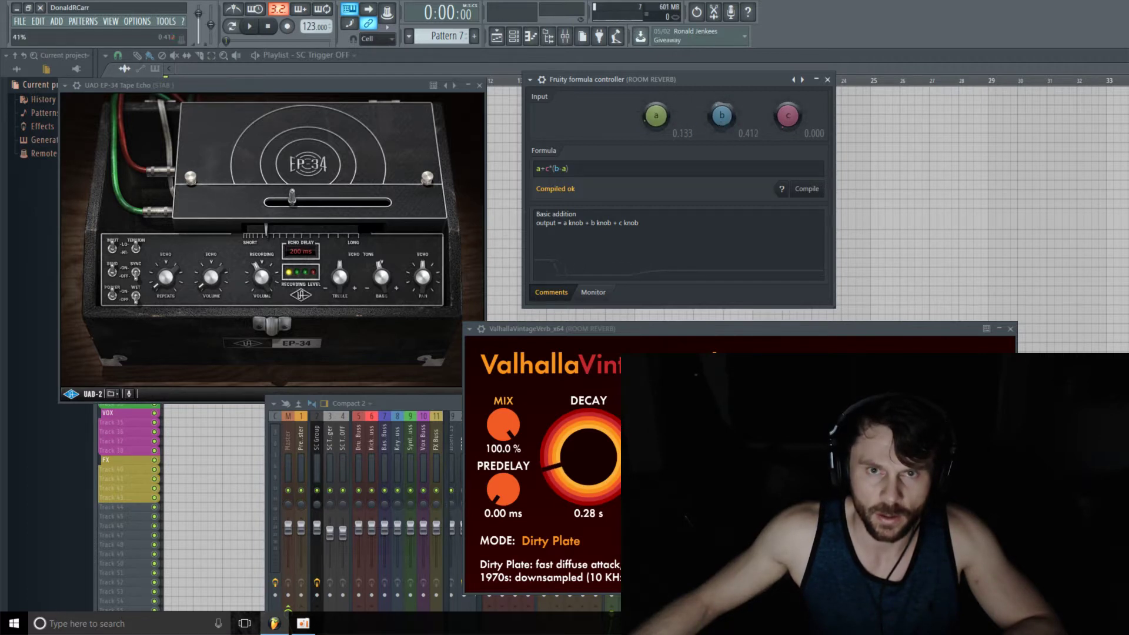
pyautogui.moveTo(781, 120)
pyautogui.mouseDown()
pyautogui.moveTo(780, 77)
pyautogui.moveTo(780, 120)
pyautogui.moveTo(786, 99)
pyautogui.mouseUp()
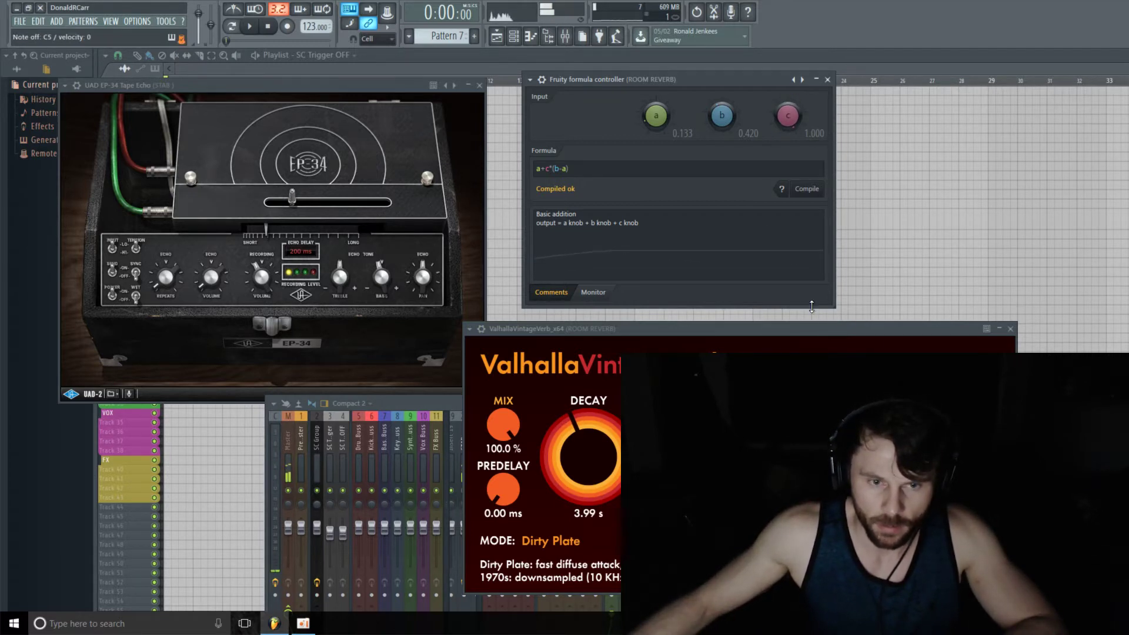
# Step: Reposition the reverb and mixer windows and link the ROOM REVERB formula controller's c parameter to Surface - Echo Macro
pyautogui.moveTo(825, 328); pyautogui.dragTo(525, 192)
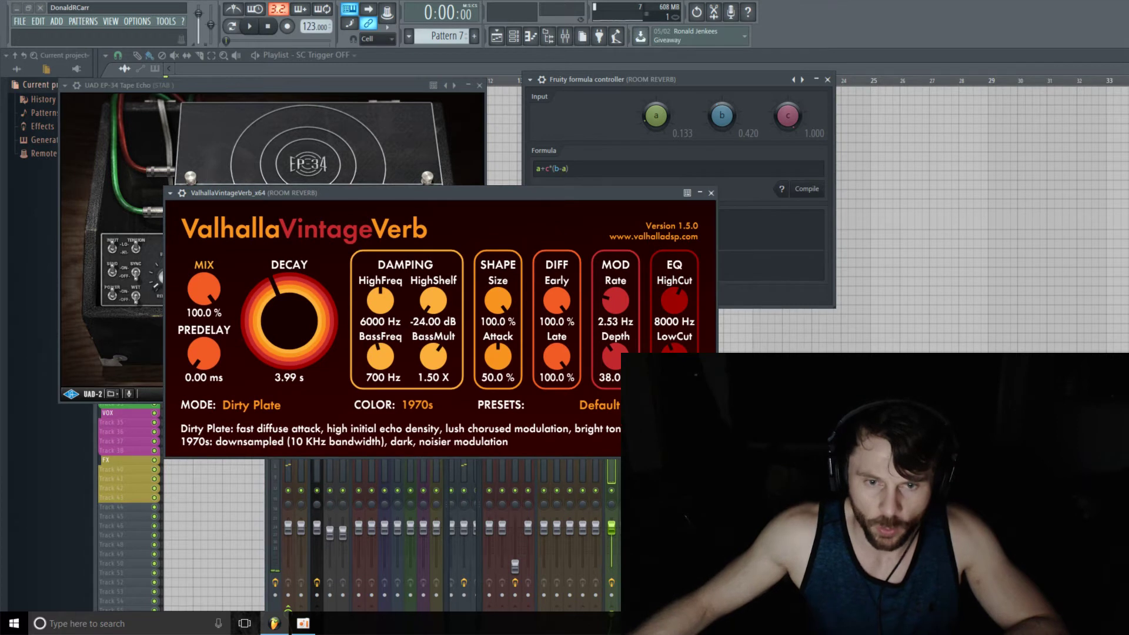
pyautogui.moveTo(769, 404); pyautogui.dragTo(747, 342)
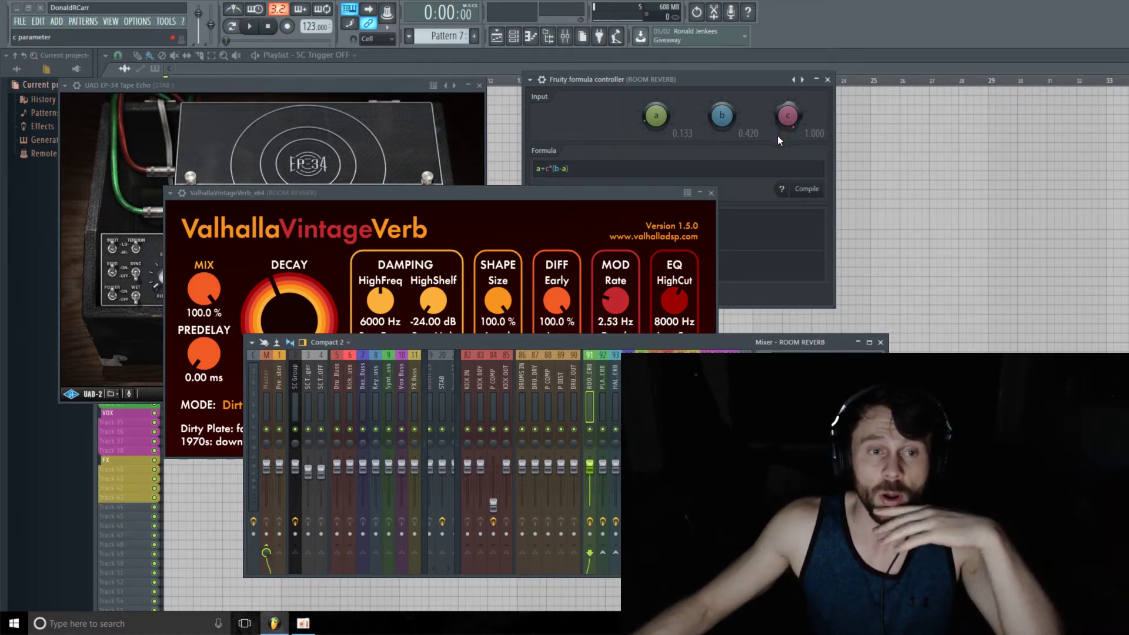
pyautogui.rightClick(792, 113)
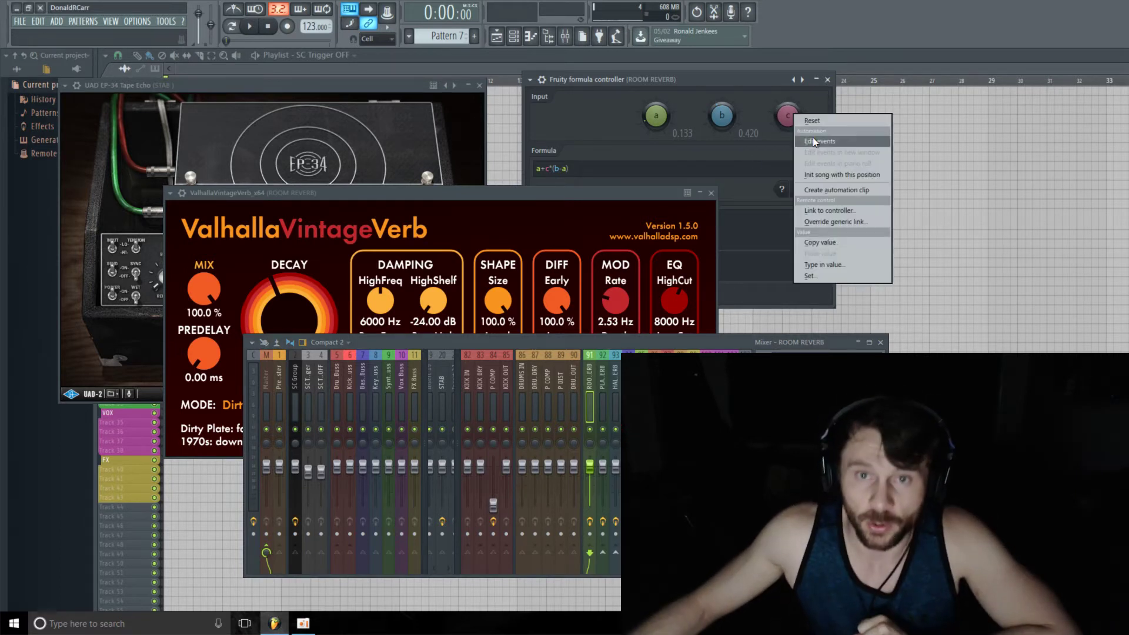
pyautogui.click(859, 211)
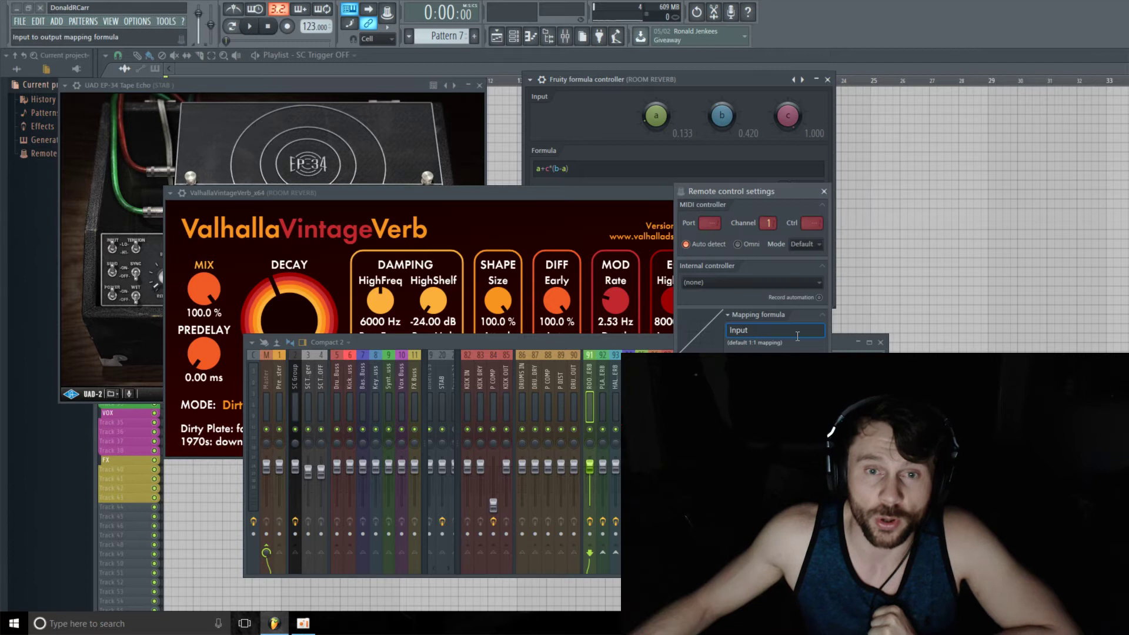
pyautogui.click(816, 282)
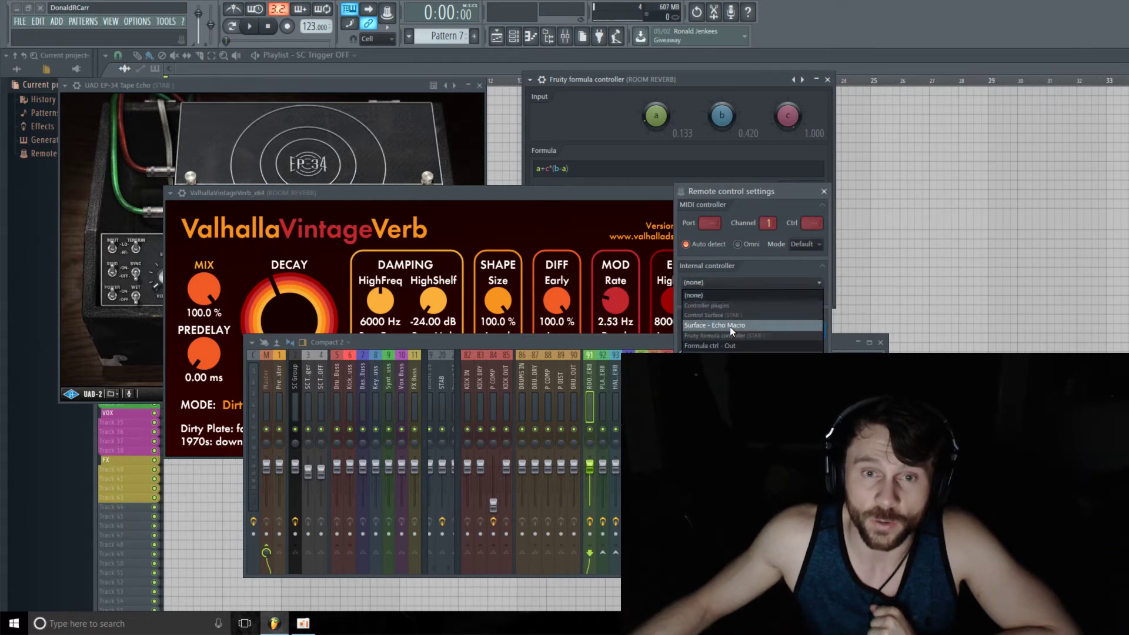
pyautogui.click(760, 325)
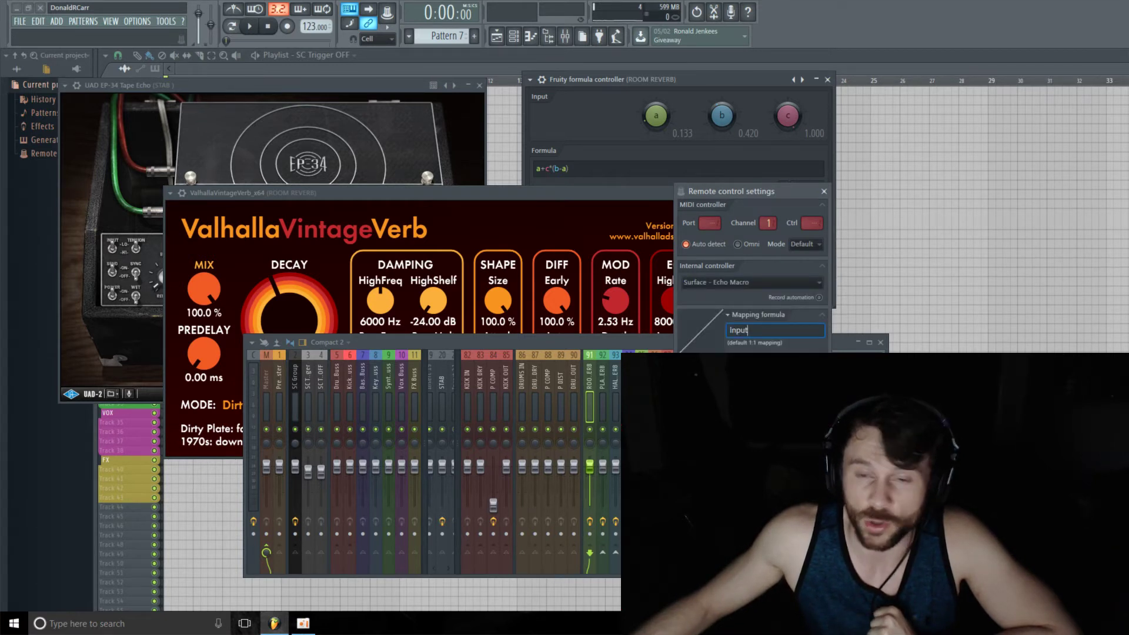
pyautogui.press('Return')
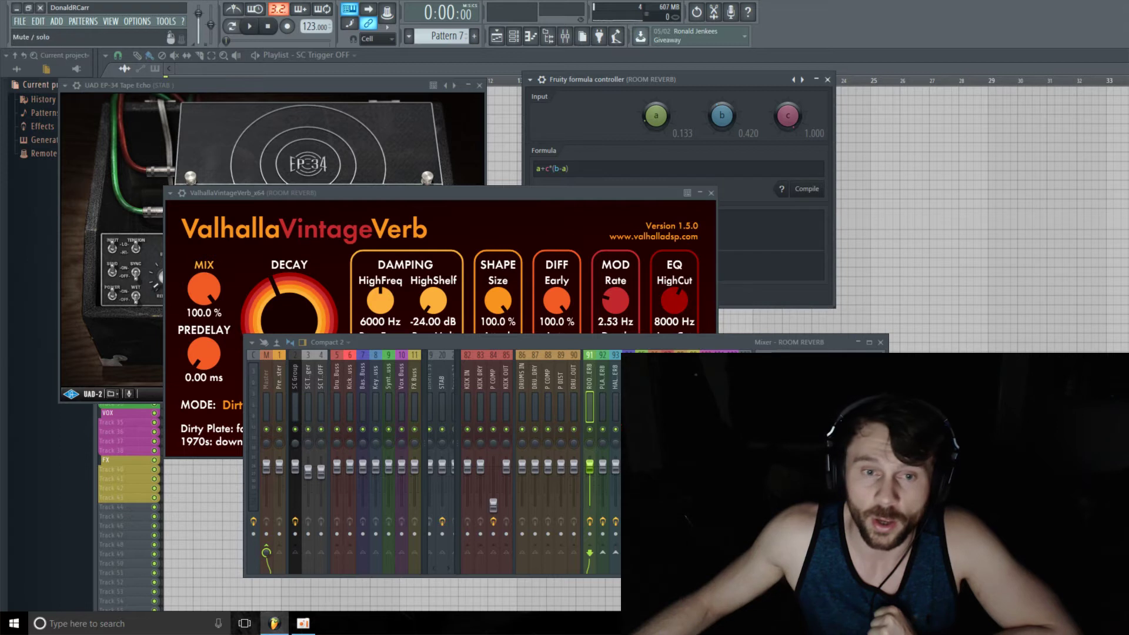
# Step: Open the STAB track's Fruity Formula Controller and link its c parameter to Surface - Echo Macro
pyautogui.click(443, 382)
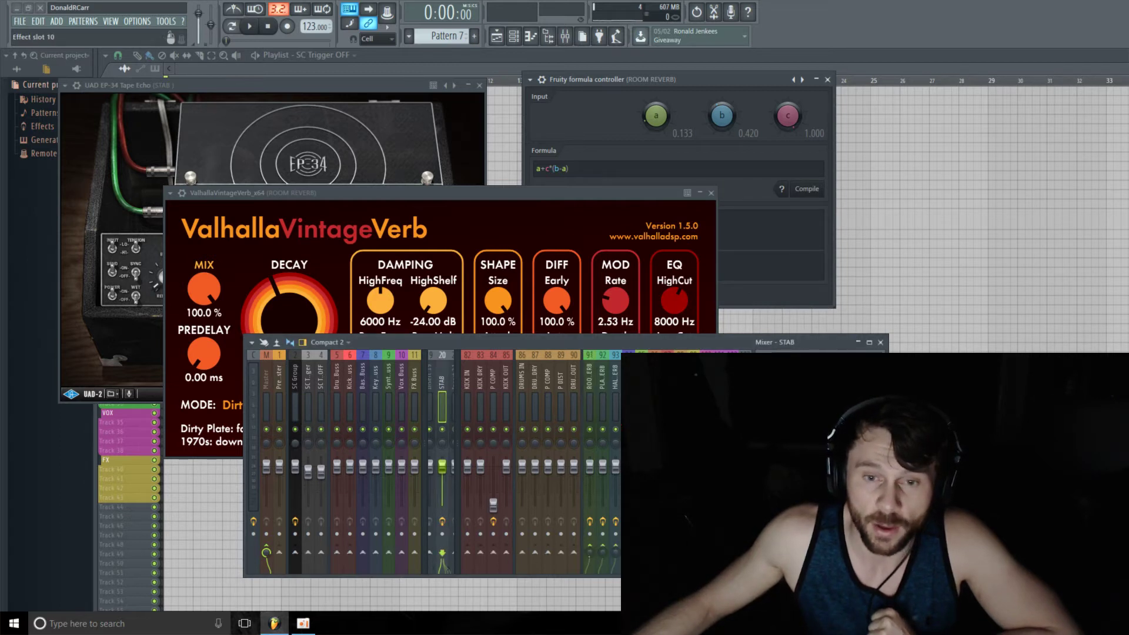
pyautogui.click(817, 494)
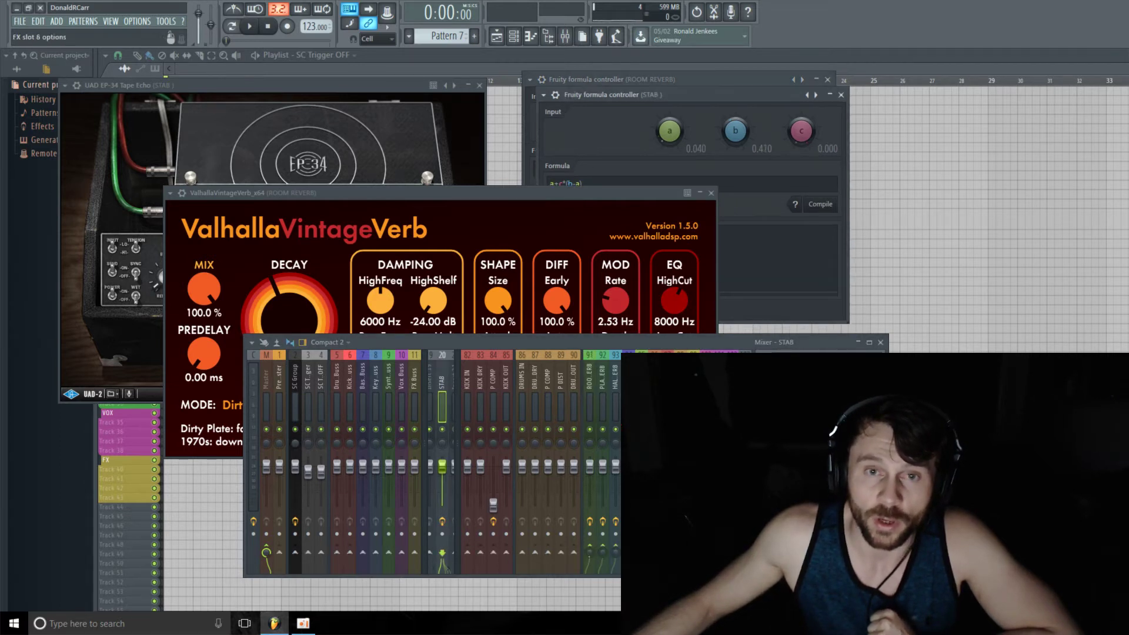
pyautogui.rightClick(802, 137)
pyautogui.click(859, 237)
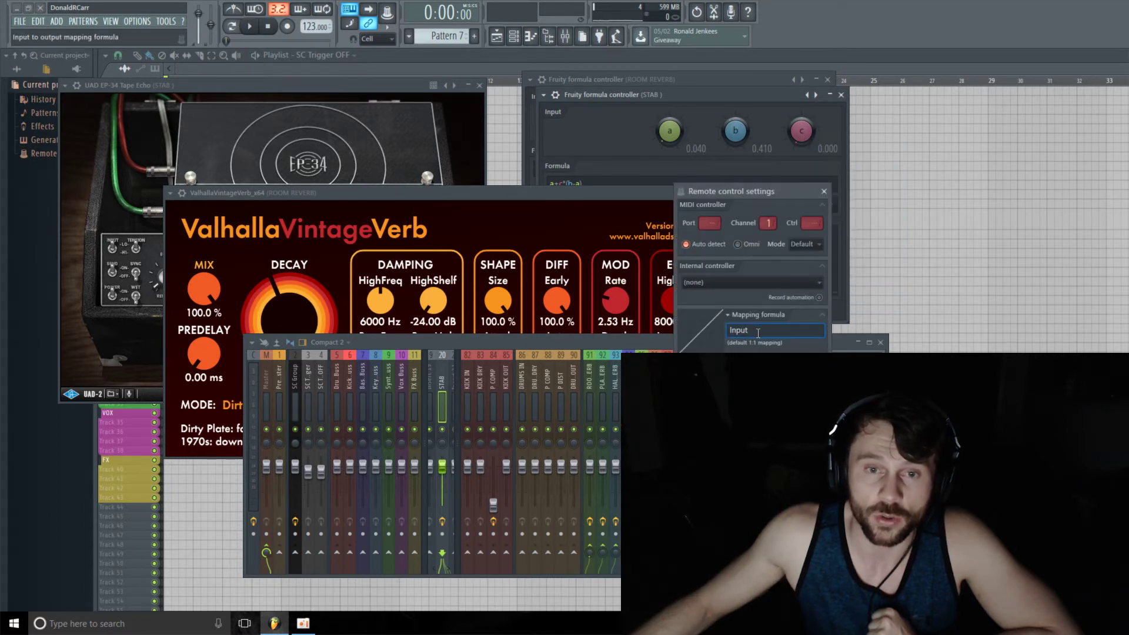
pyautogui.click(764, 282)
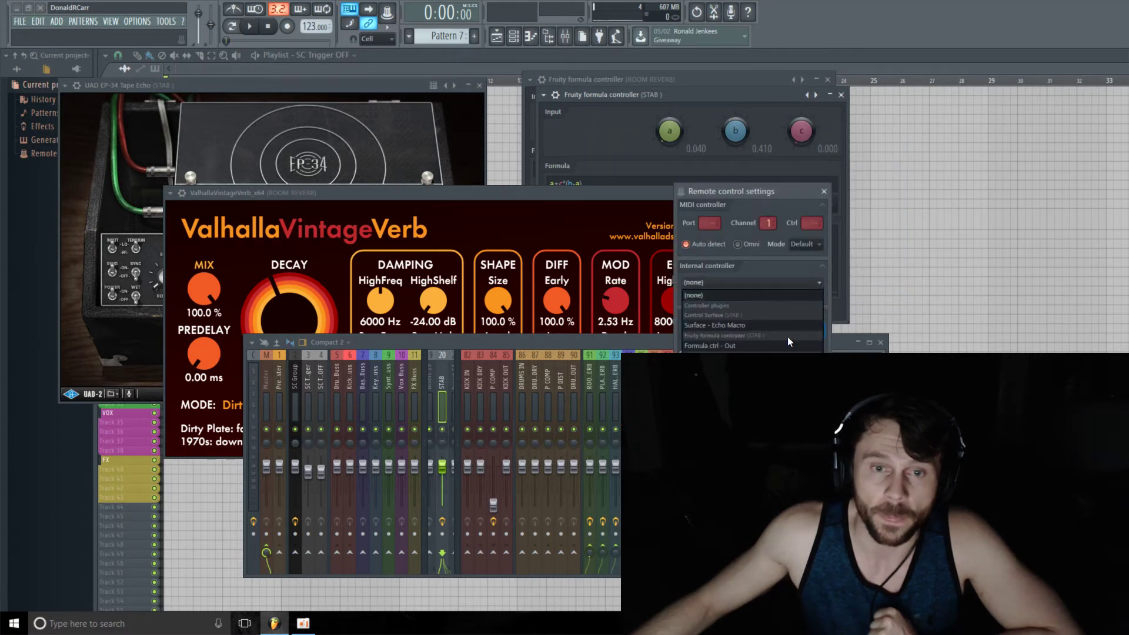
pyautogui.click(759, 327)
pyautogui.press('Return')
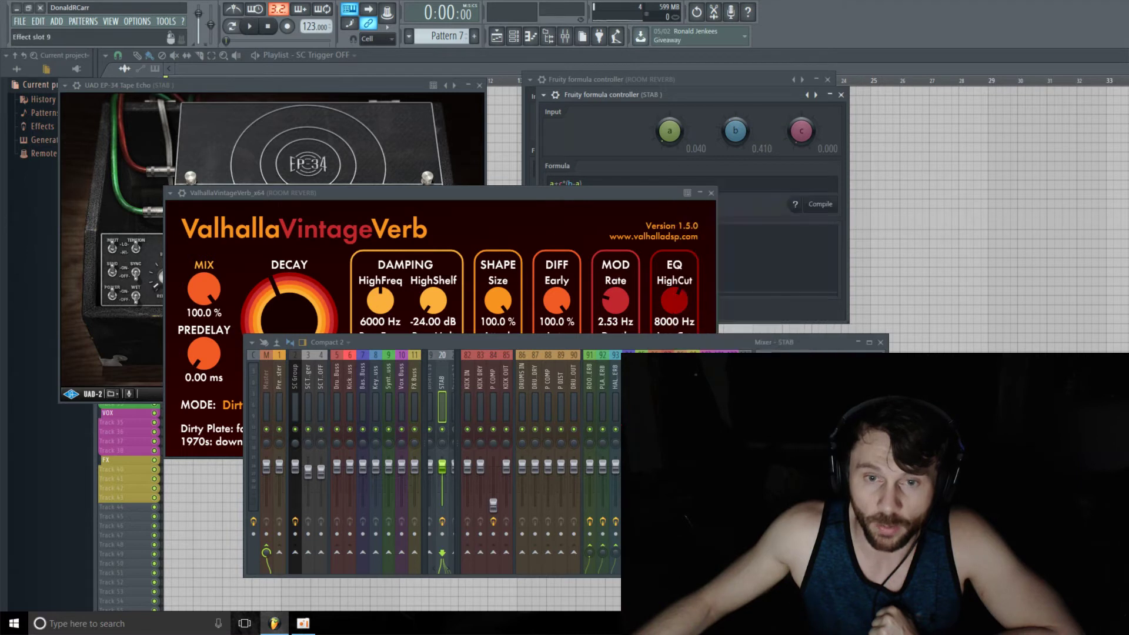
# Step: Arrange STAB's Control Surface, the Tape Echo and ValhallaVintageVerb so all are visible, and sweep the Echo Macro knob to test the links
pyautogui.moveTo(756, 79); pyautogui.dragTo(886, 83)
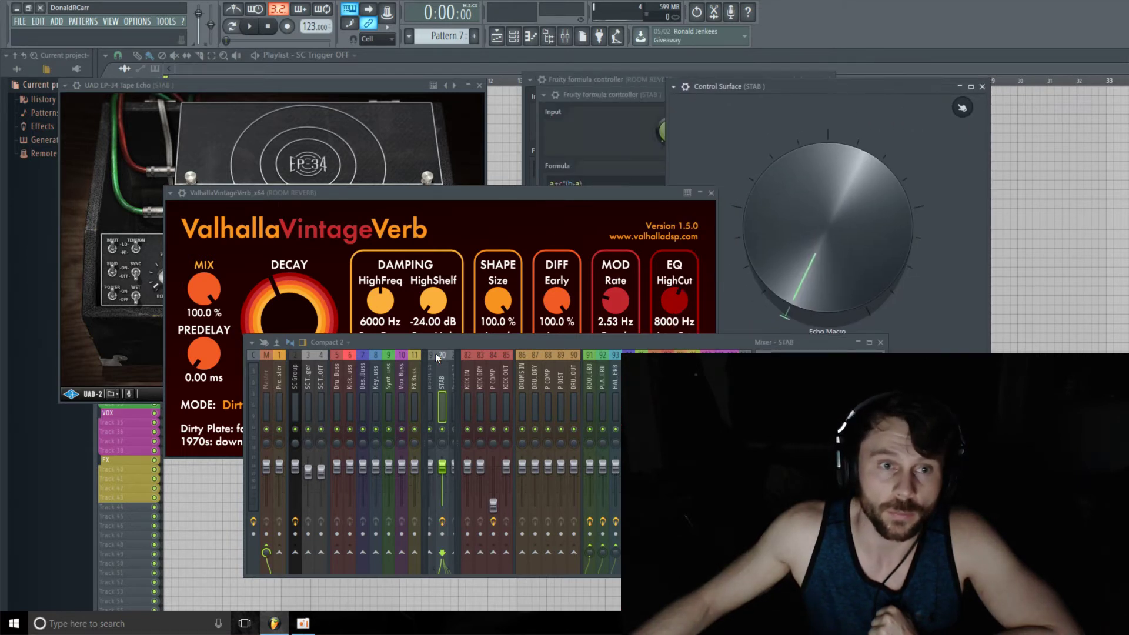
pyautogui.moveTo(588, 352); pyautogui.dragTo(559, 496)
pyautogui.moveTo(510, 190); pyautogui.dragTo(367, 278)
pyautogui.moveTo(365, 85); pyautogui.dragTo(473, 62)
pyautogui.moveTo(146, 273); pyautogui.dragTo(231, 371)
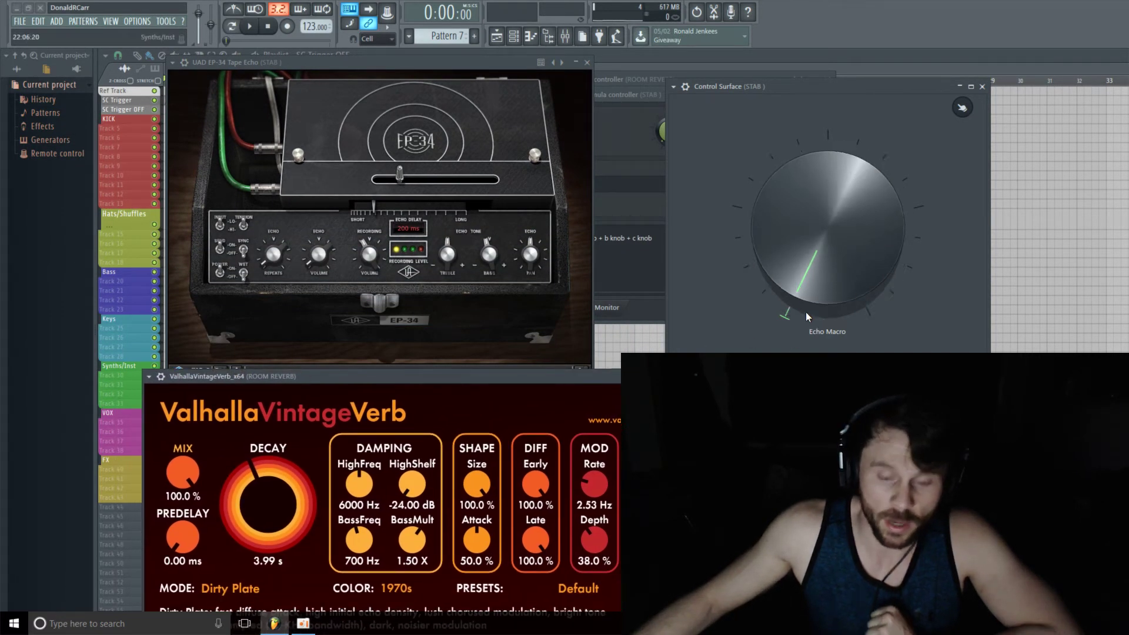
pyautogui.moveTo(820, 294); pyautogui.dragTo(820, 216)
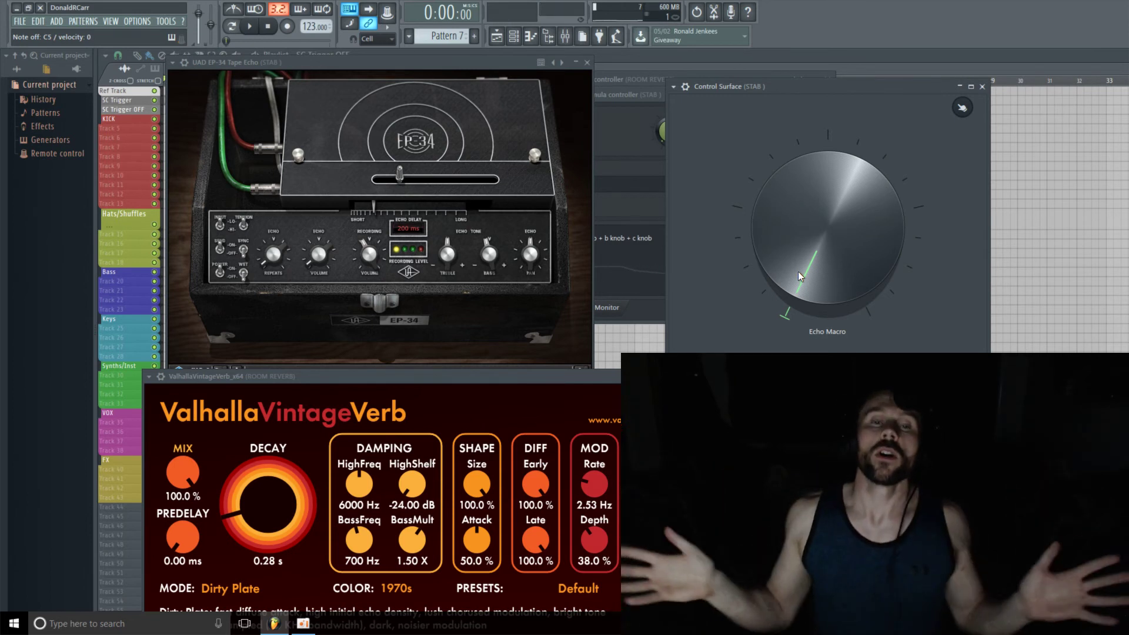